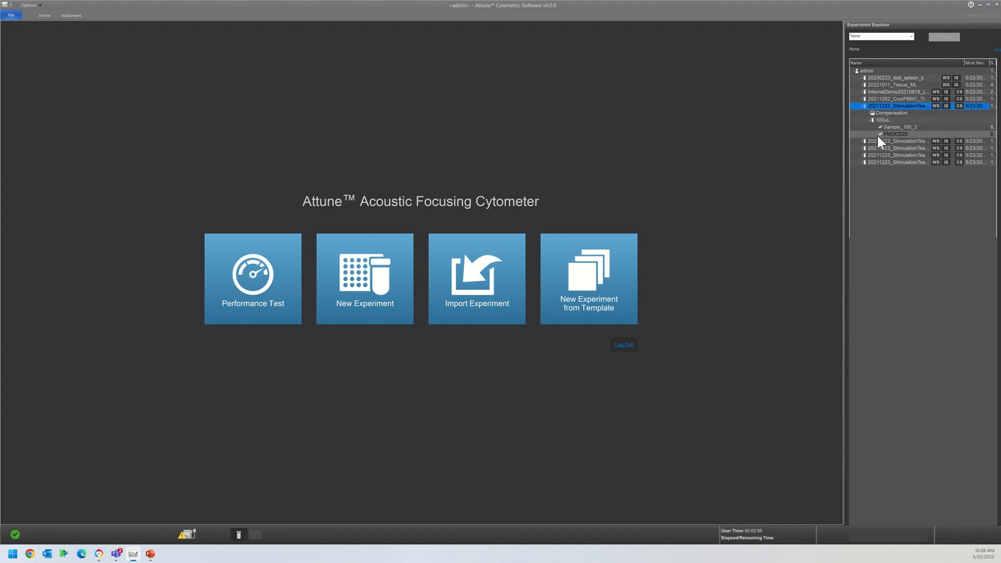
# Open experiment 20211223_StimulationTest4_P13 and start image processing for it.
pyautogui.rightClick(885, 106)
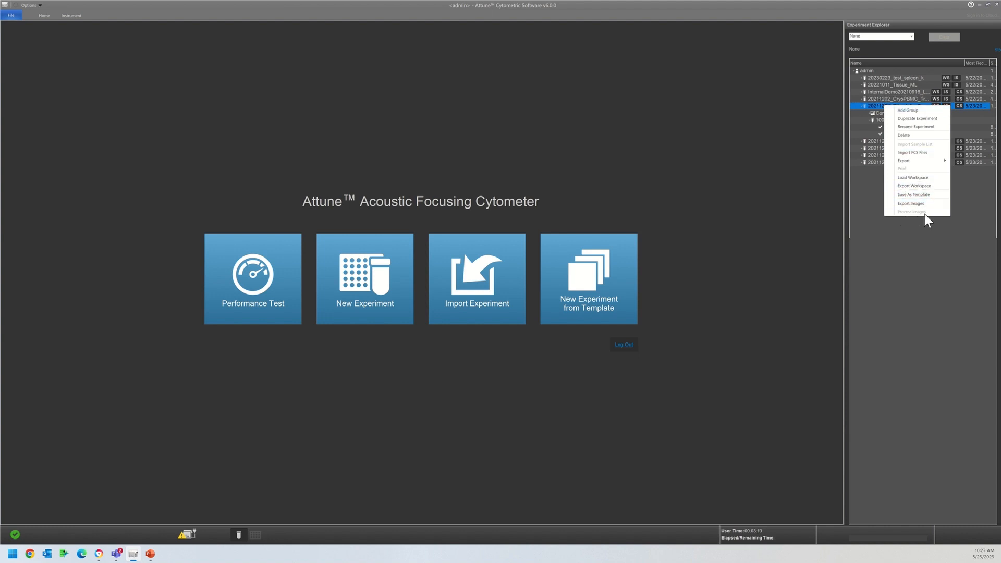
pyautogui.doubleClick(880, 107)
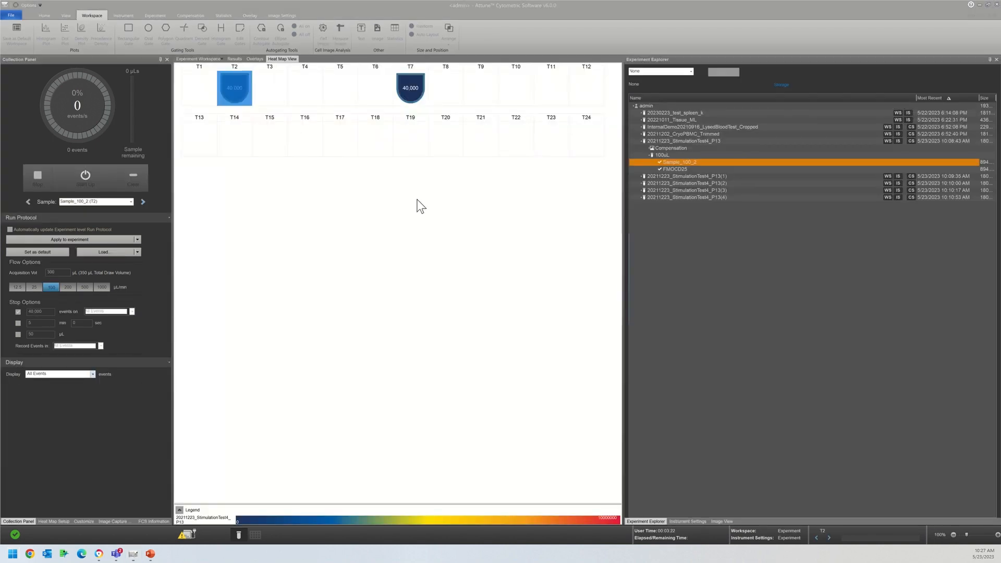
pyautogui.rightClick(684, 142)
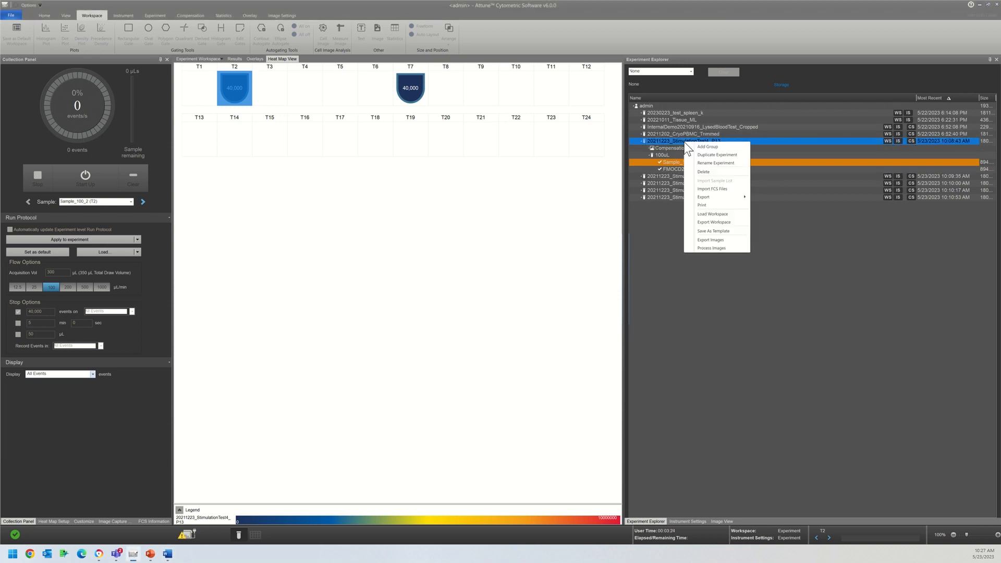
pyautogui.click(705, 247)
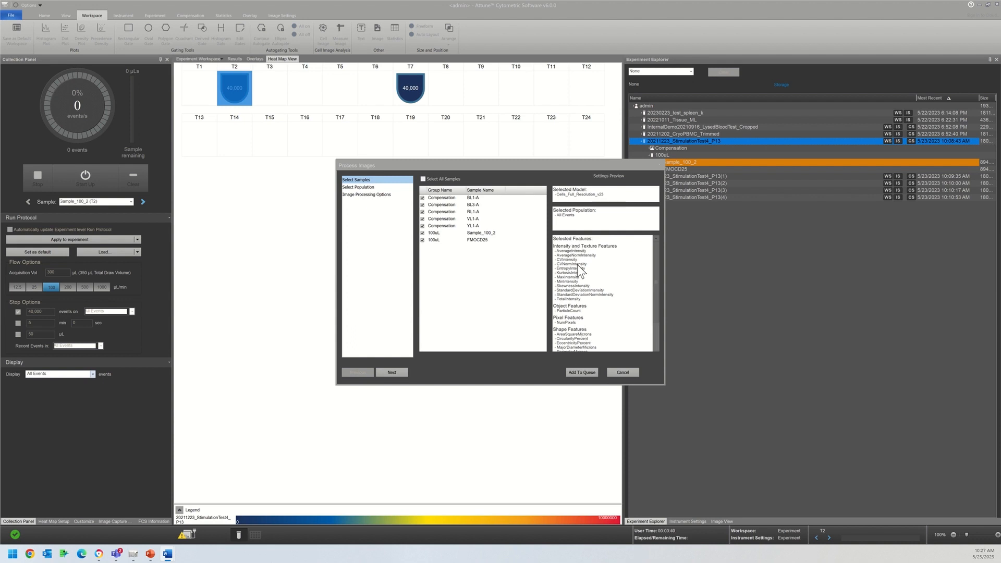
# Deselect all samples for processing, then include only Sample_100_2 and FMOCD25 from the 100uL group.
pyautogui.click(423, 179)
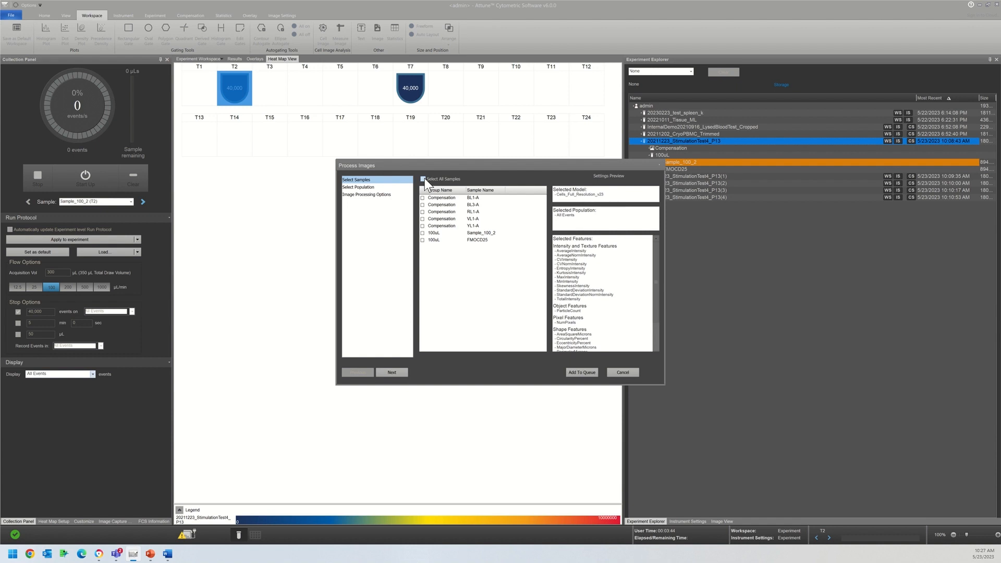
pyautogui.click(422, 241)
pyautogui.click(423, 233)
# Preview the R2 gate's plot and choose All Events as the population for image processing.
pyautogui.click(367, 188)
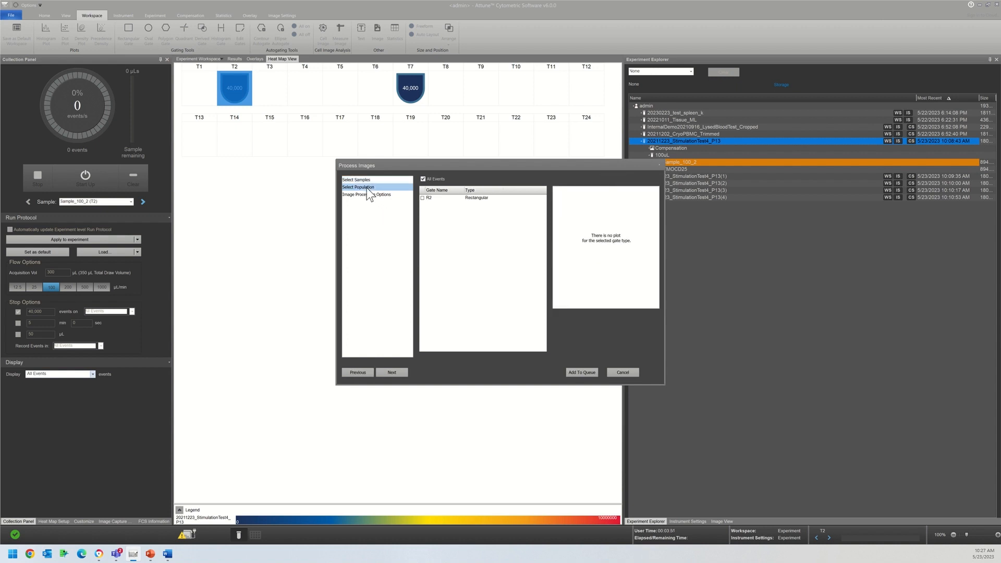
pyautogui.click(422, 198)
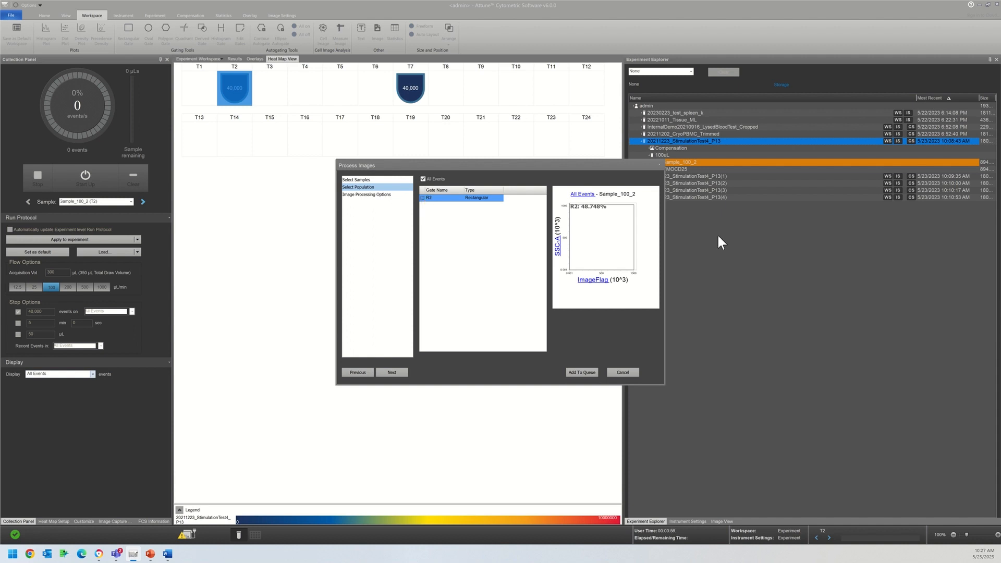
pyautogui.click(423, 178)
# Choose the Cells_Half_Resolution_v24 image processing model and make it the default.
pyautogui.click(368, 194)
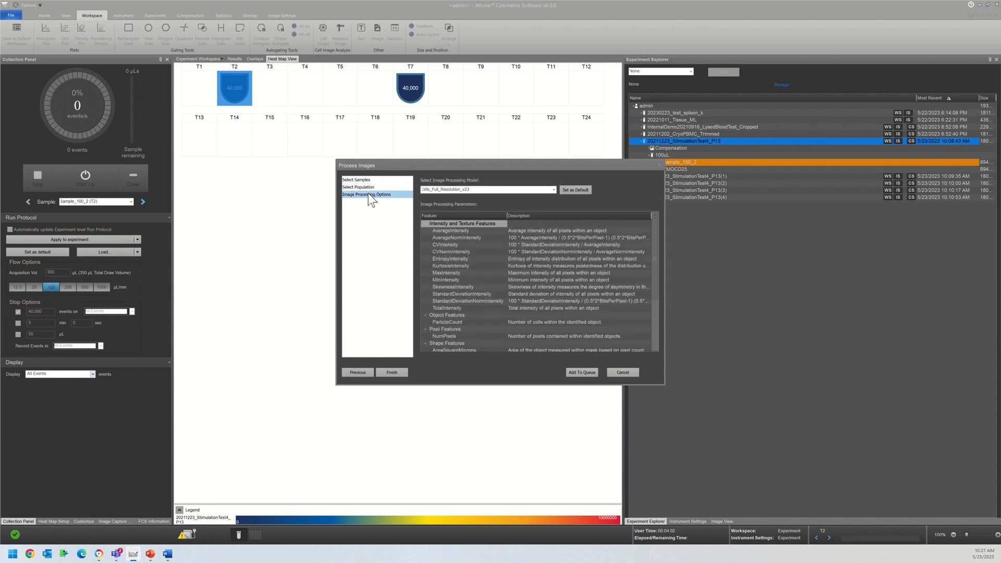
pyautogui.click(554, 189)
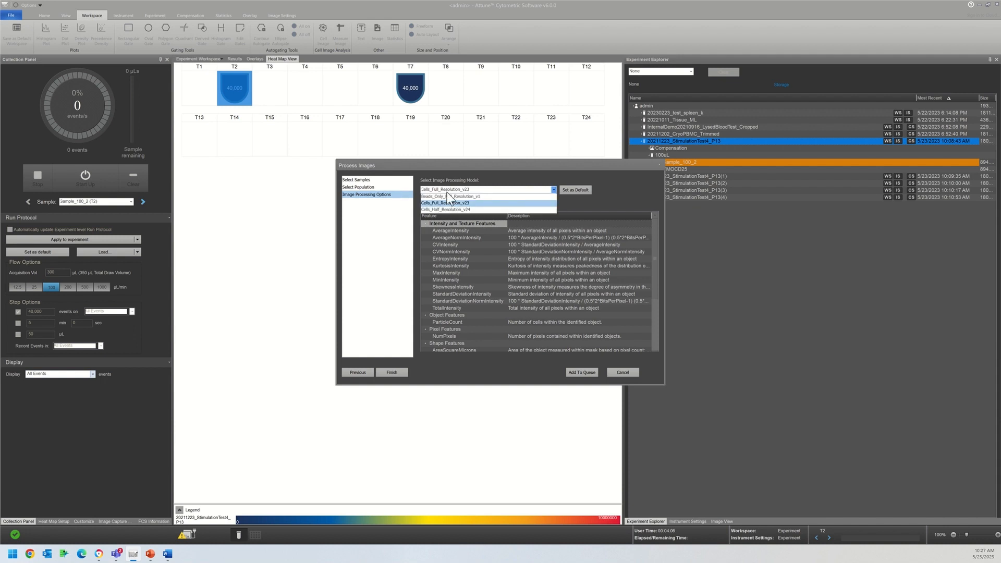
pyautogui.click(441, 210)
pyautogui.click(569, 191)
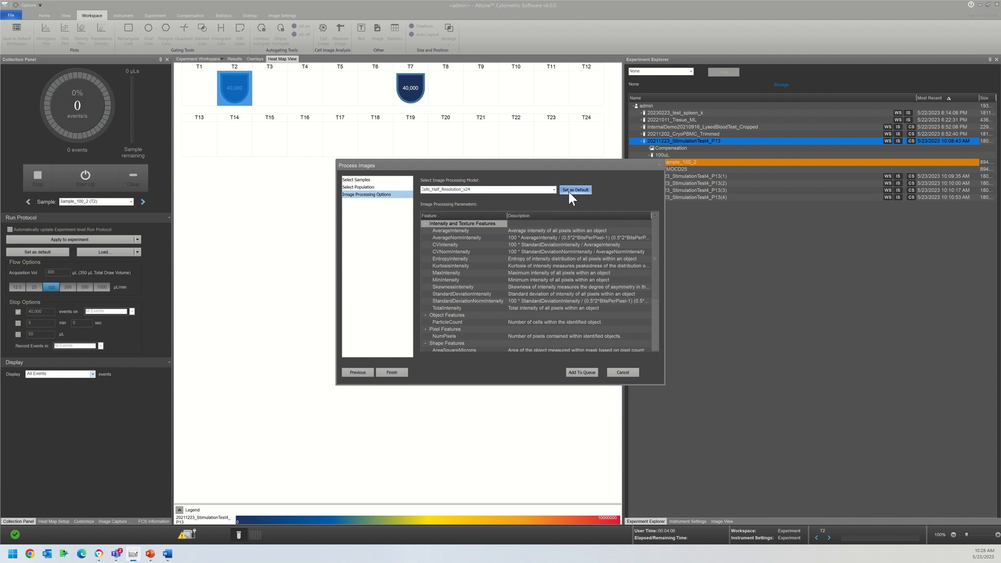
# Review the sample selection and settings preview, add the job to the processing queue, and minimize the processing dashboard.
pyautogui.click(361, 180)
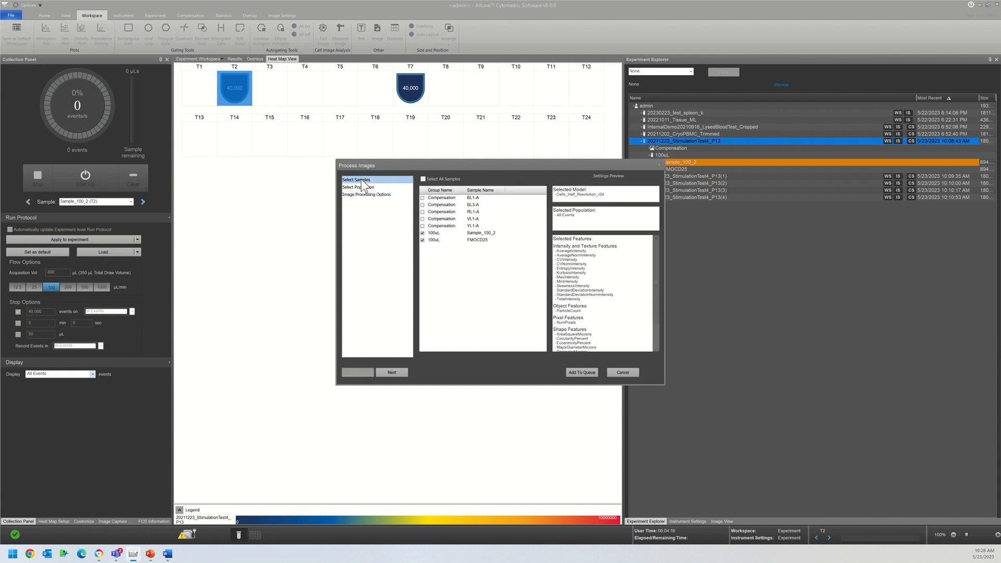
pyautogui.click(583, 373)
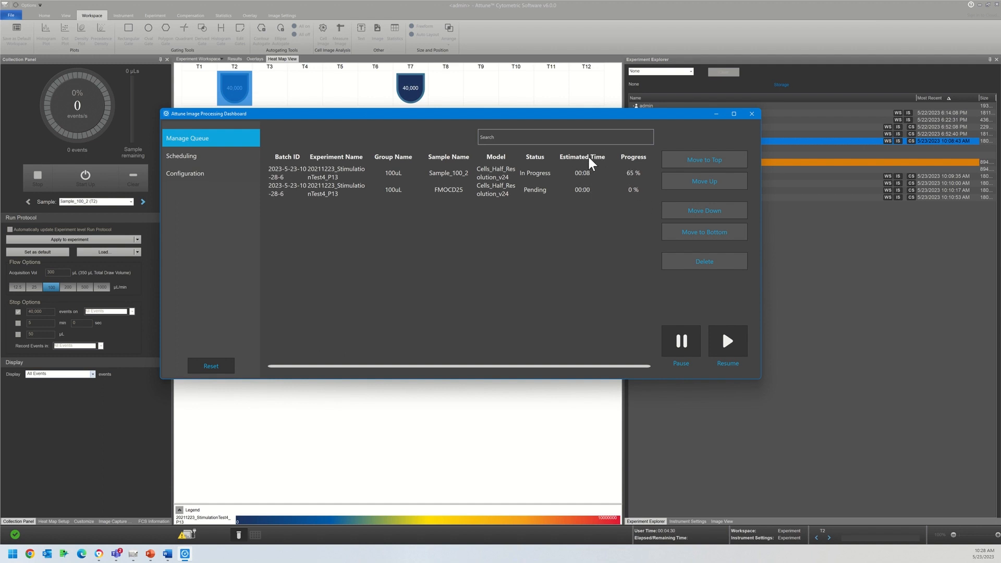
pyautogui.click(716, 114)
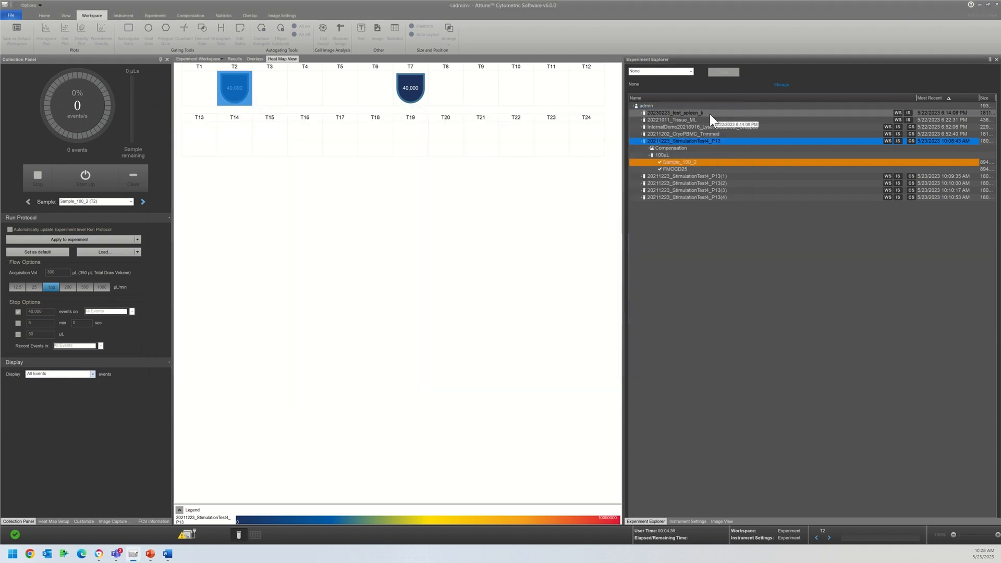
# Reload the processed Sample_100_2 from the image processing completion notice.
pyautogui.click(670, 168)
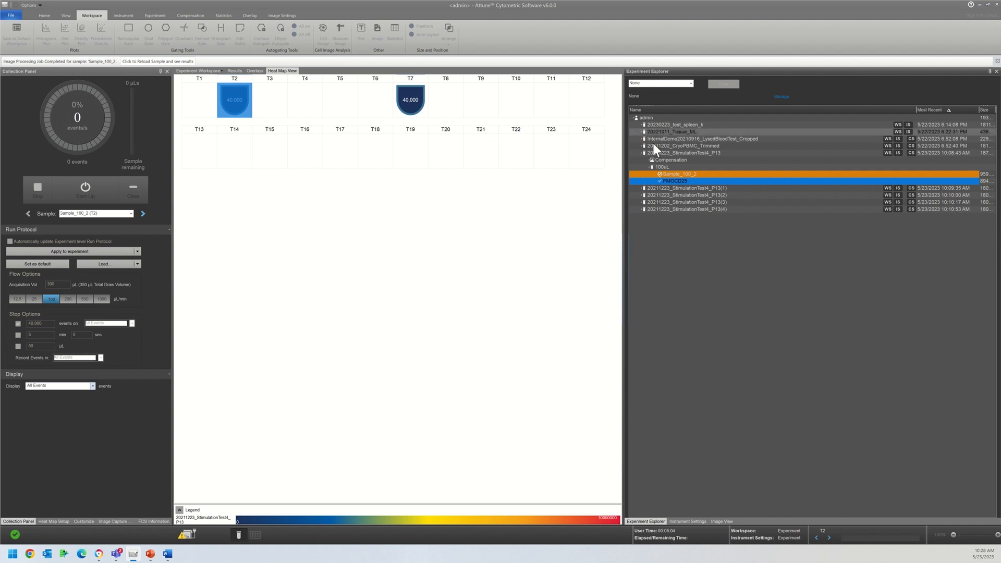
pyautogui.click(669, 173)
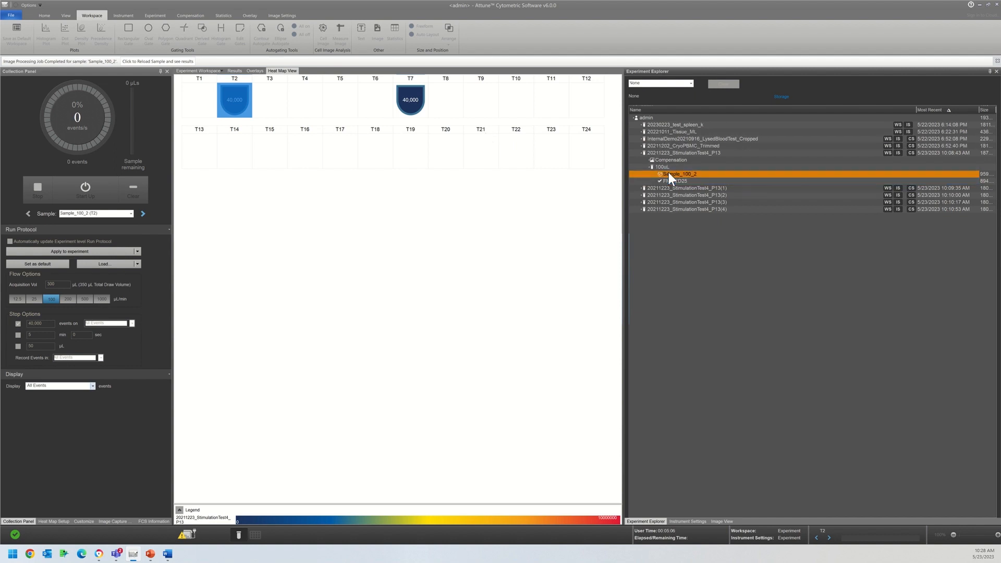
pyautogui.click(142, 61)
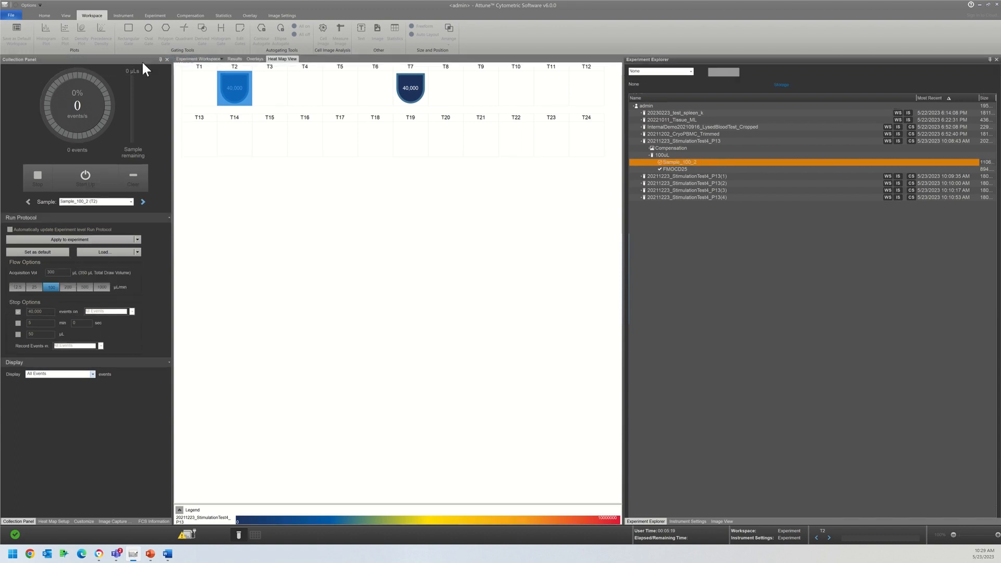
# Show the experiment workspace and examine the X-axis parameters, including Shape Features, available for the ImageFlag plot.
pyautogui.click(199, 59)
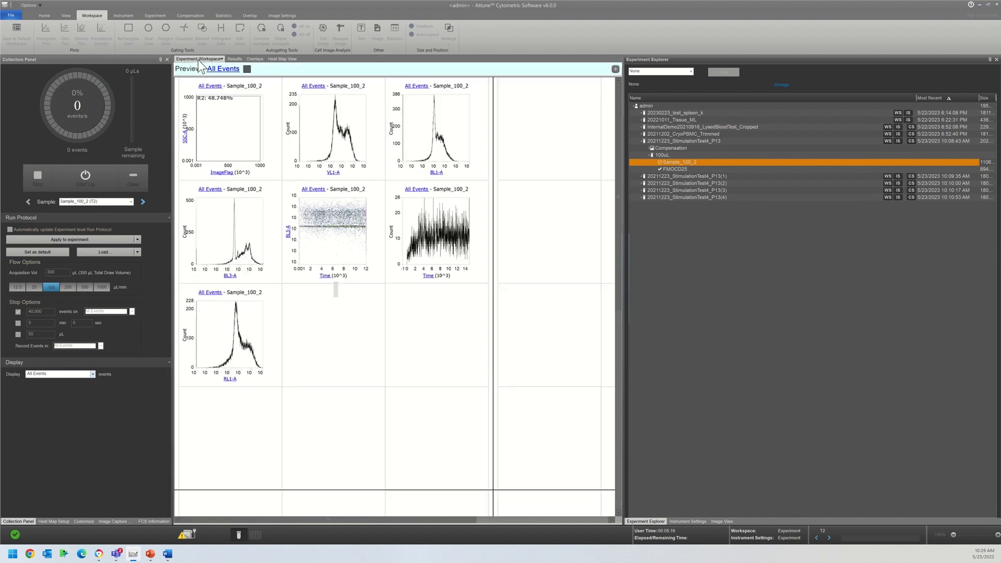
pyautogui.click(219, 173)
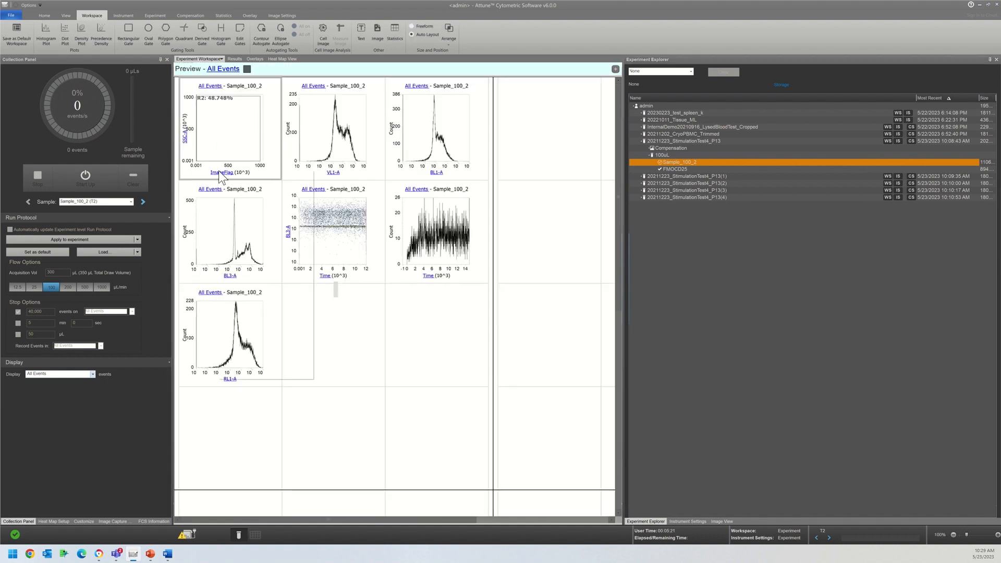
pyautogui.click(218, 171)
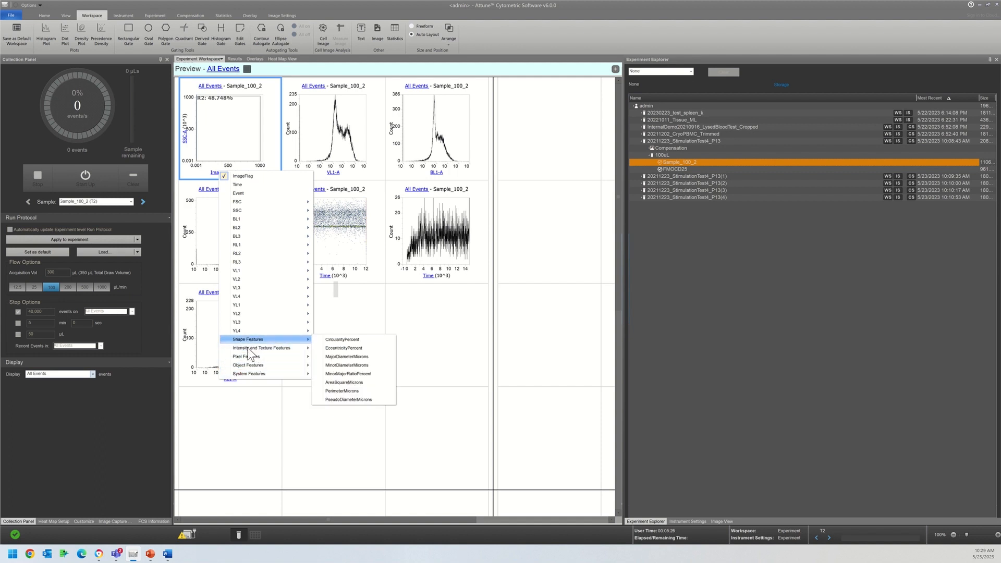
pyautogui.click(668, 174)
# Open Sample_100_2 of experiment 20211223_StimulationTest4_P13(1) and examine the X-axis parameters offered for its FSC-A plot.
pyautogui.click(668, 175)
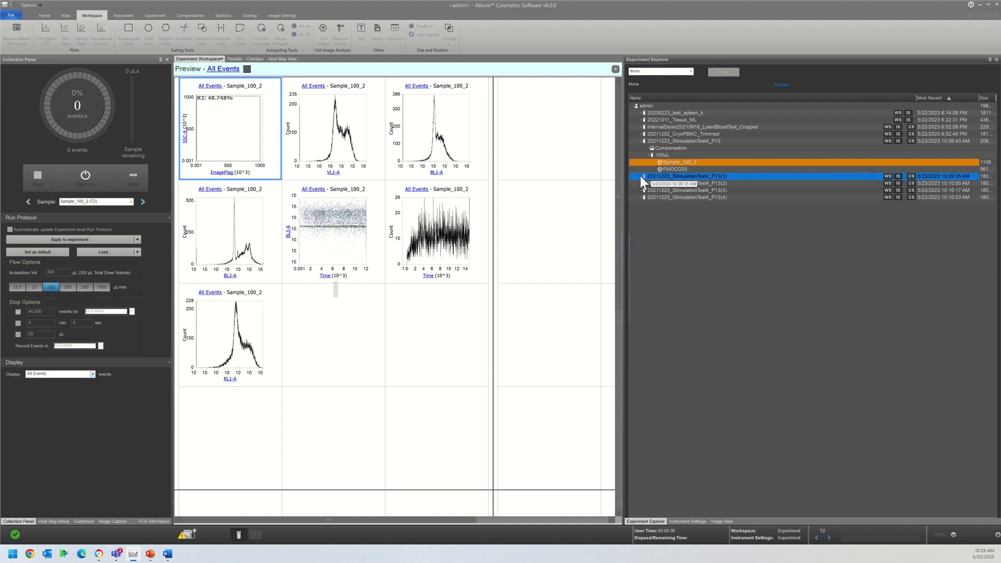
pyautogui.click(642, 176)
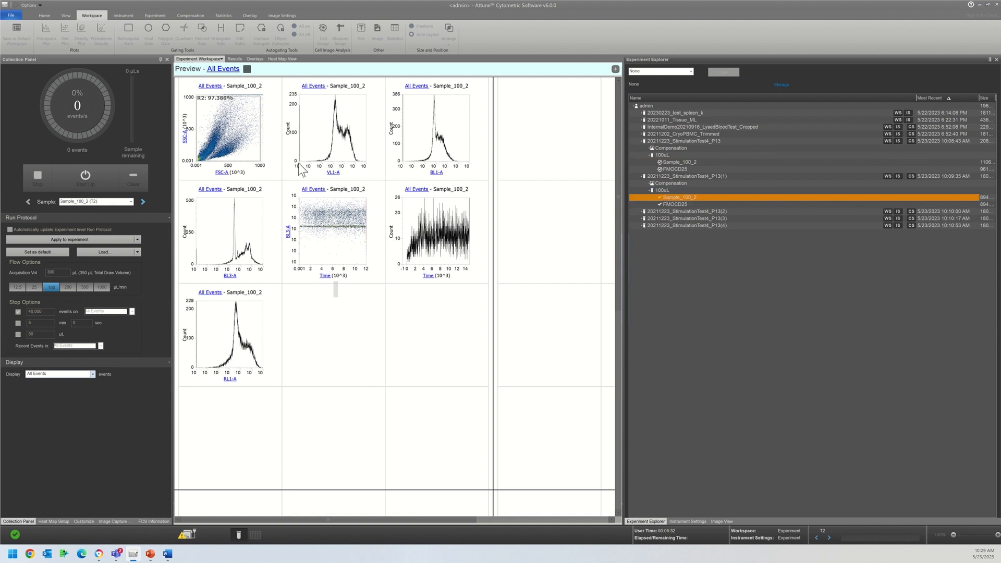
pyautogui.click(220, 173)
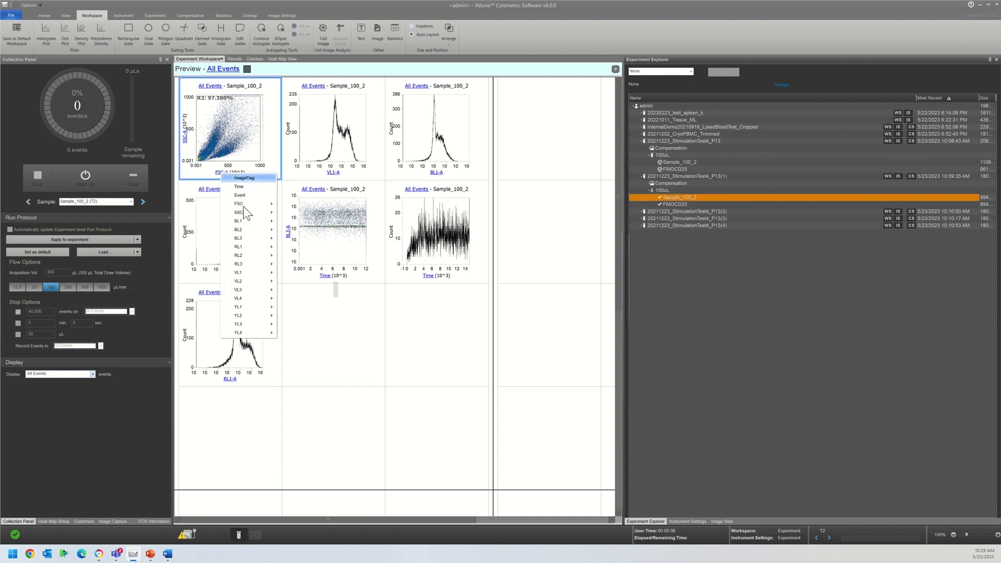
pyautogui.click(745, 308)
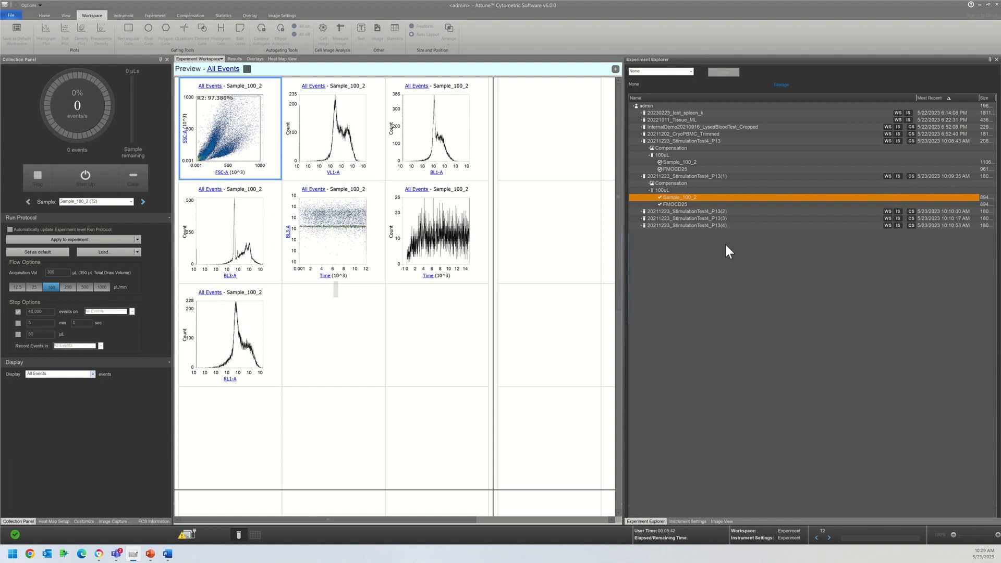
# Start image processing for Sample_100_2 of 20211223_StimulationTest4_P13(1) and set the Cells_Half_Resolution_v24 model as default.
pyautogui.rightClick(667, 199)
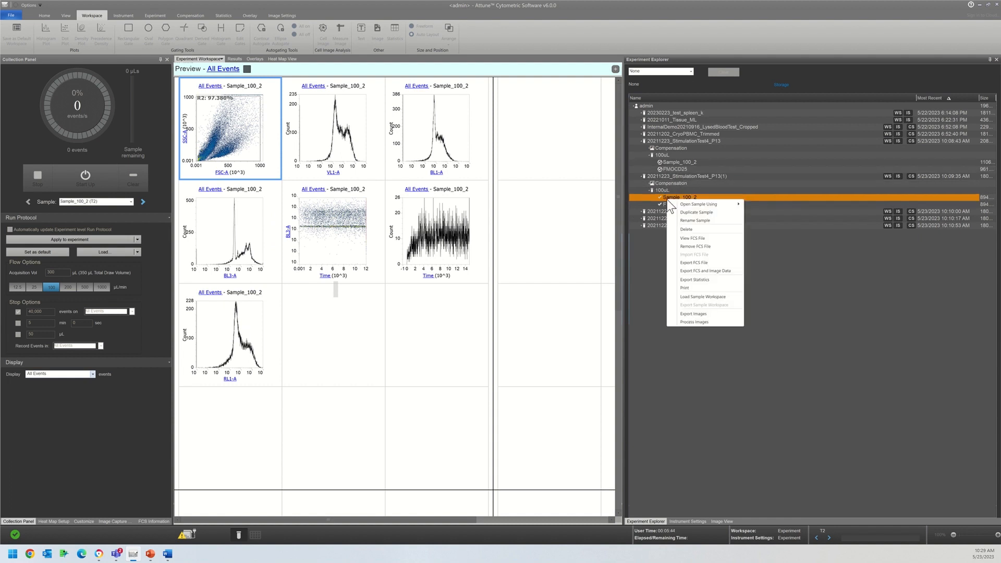
pyautogui.click(686, 320)
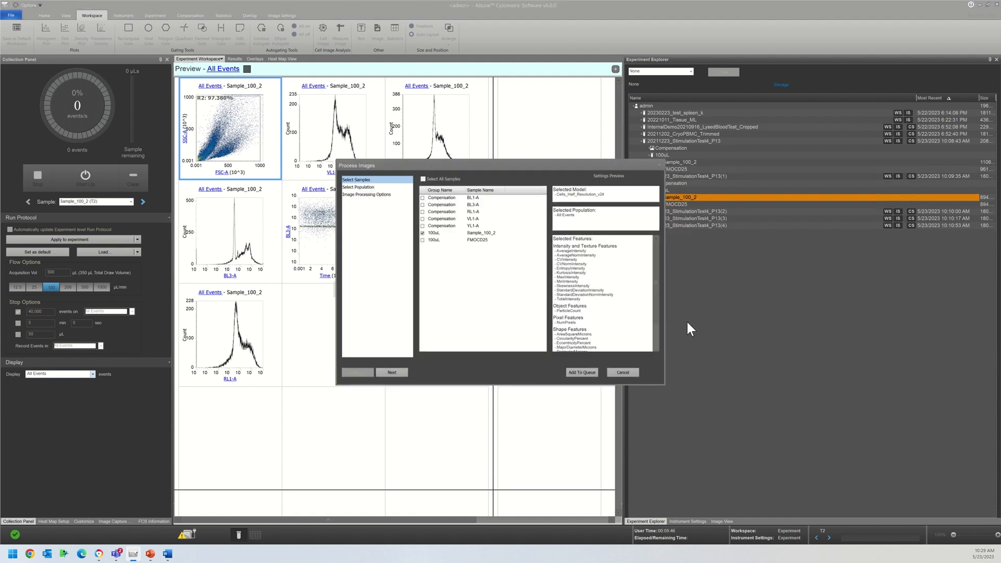
pyautogui.click(370, 195)
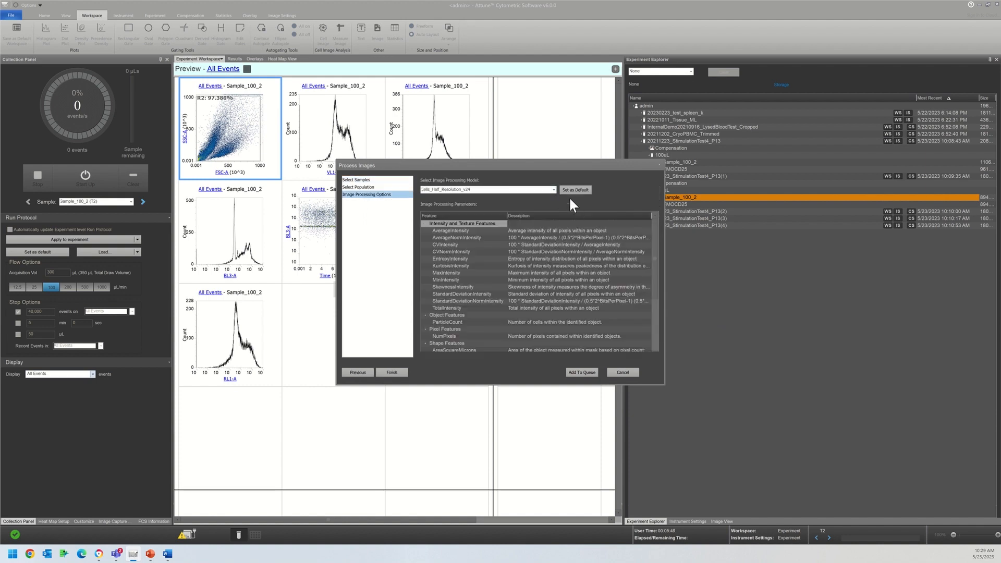
pyautogui.click(554, 190)
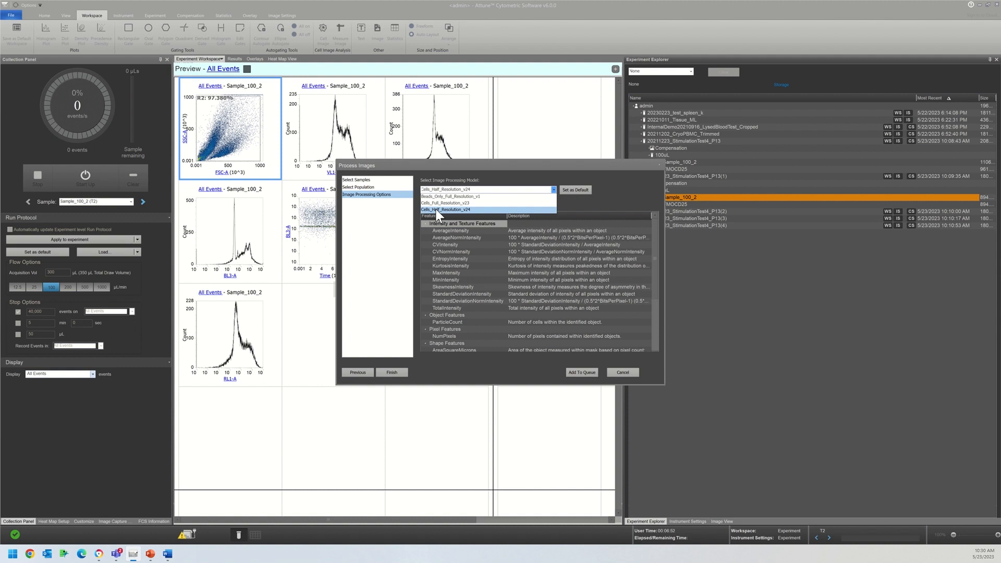
pyautogui.click(436, 209)
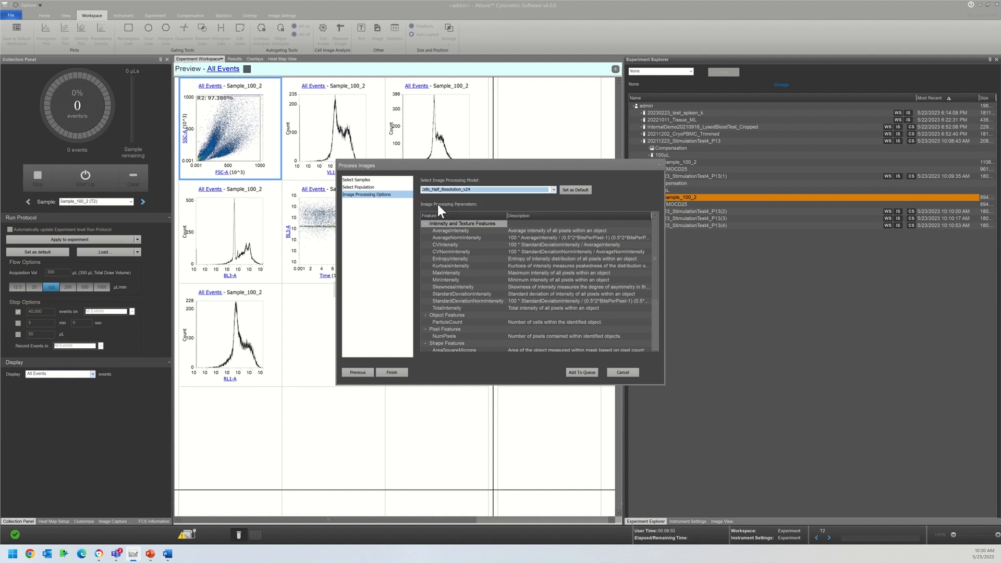
pyautogui.click(571, 189)
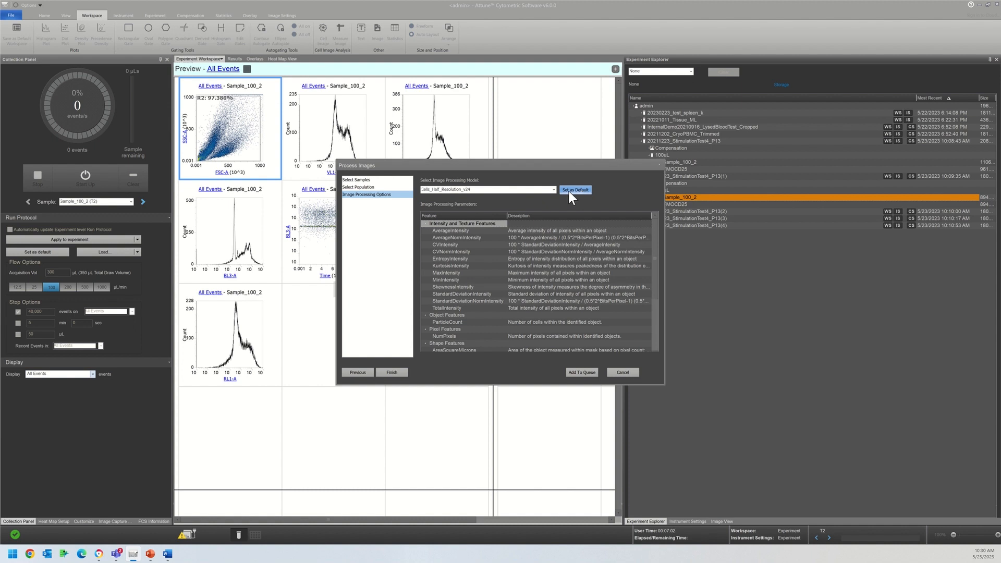
# Review the available image processing models, keep Cells_Half_Resolution_v24, and cancel without queuing the sample.
pyautogui.click(554, 189)
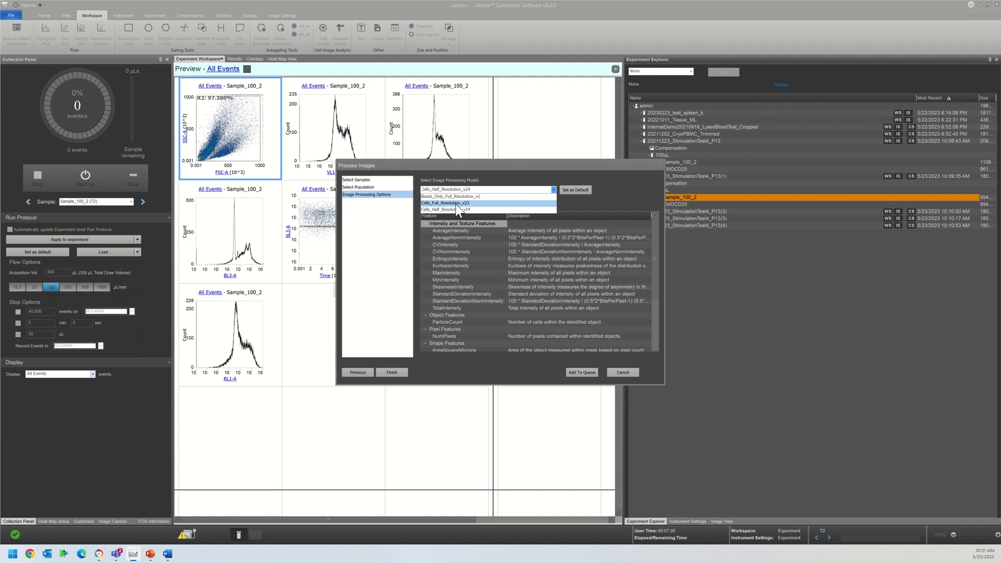
pyautogui.click(469, 208)
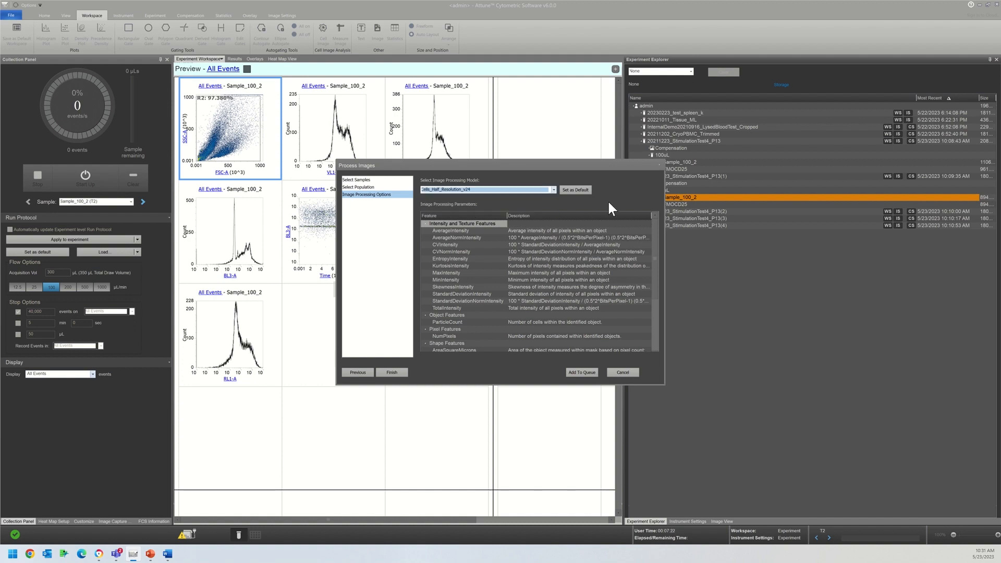
pyautogui.click(623, 373)
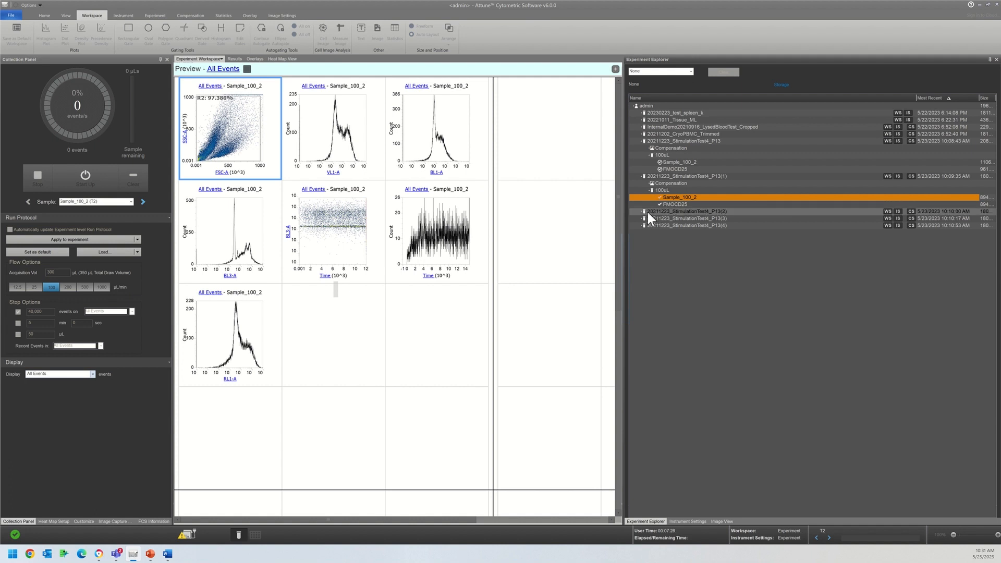
pyautogui.click(656, 177)
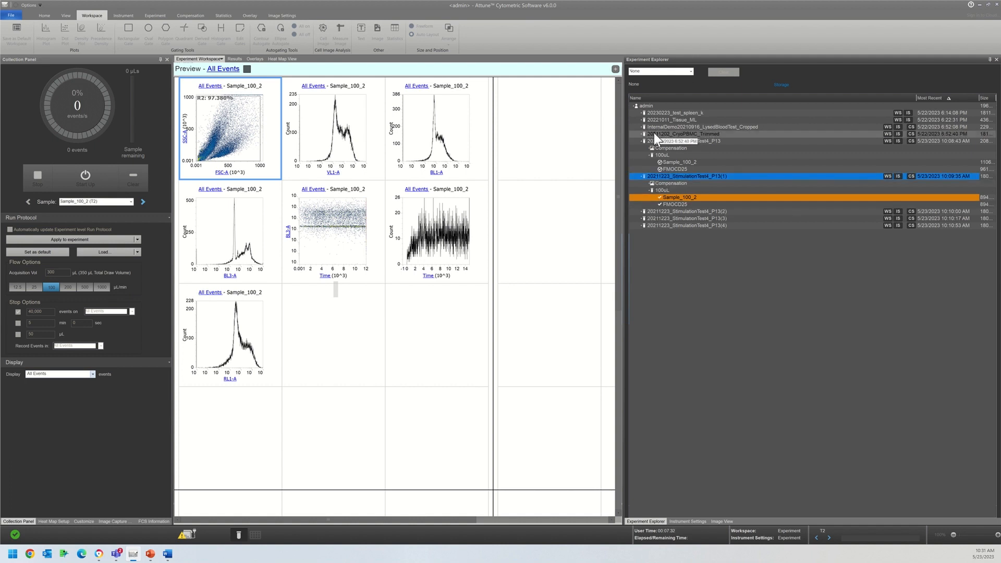
pyautogui.rightClick(655, 136)
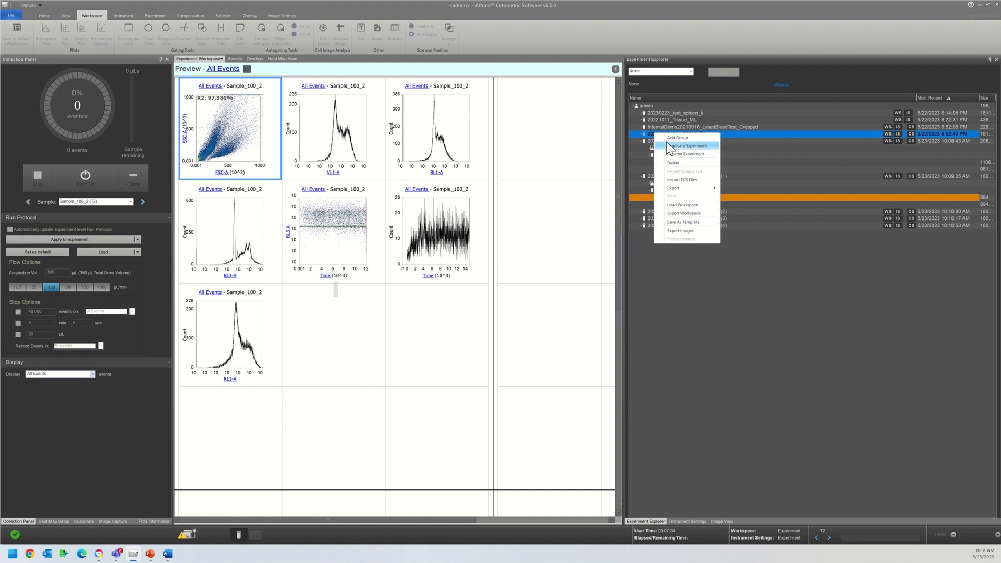
pyautogui.click(648, 131)
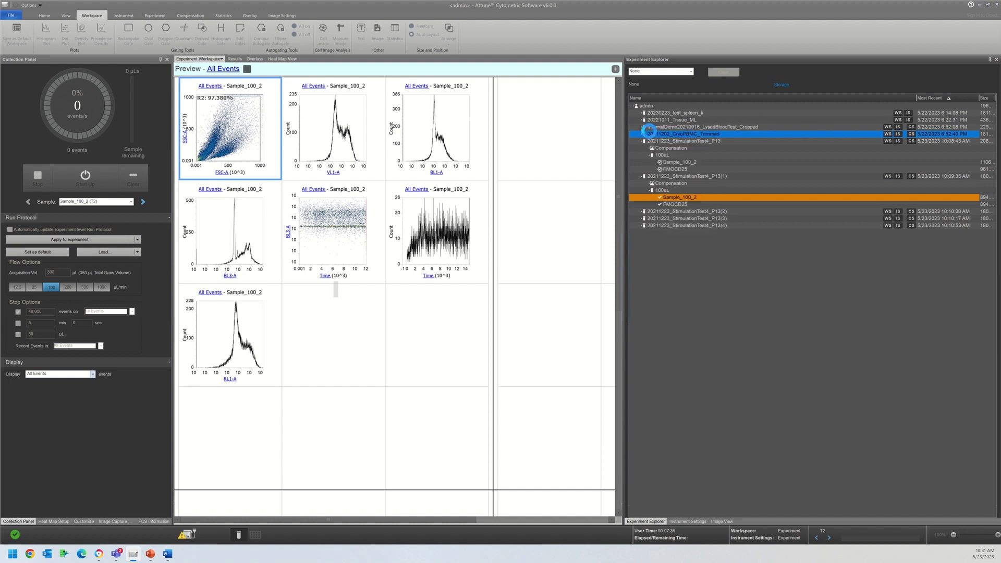
# Open experiment 20211202_CryoPBMC_Trimmed and queue all its samples for image processing with the Cells_Half_Resolution_v24 model.
pyautogui.doubleClick(647, 133)
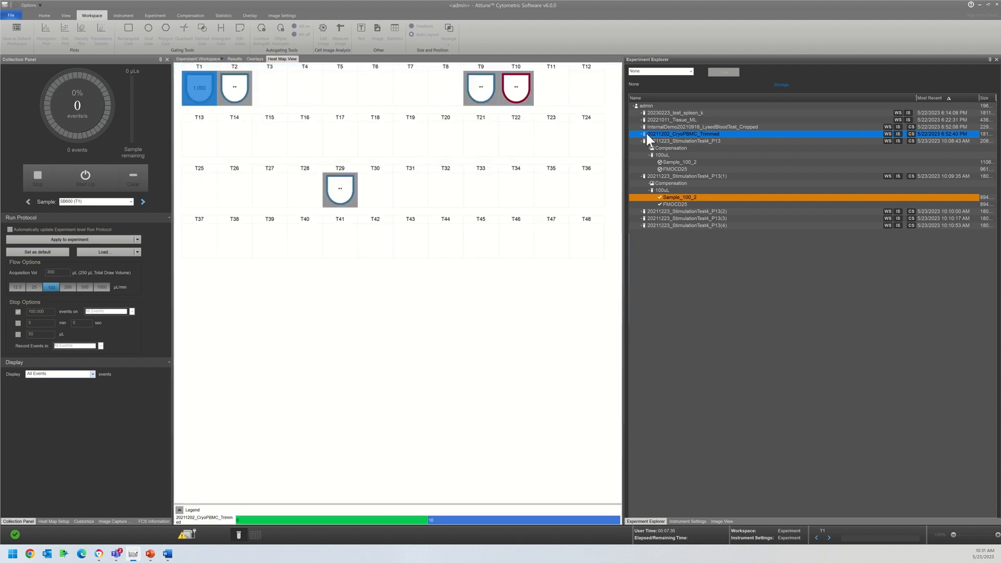
pyautogui.rightClick(645, 132)
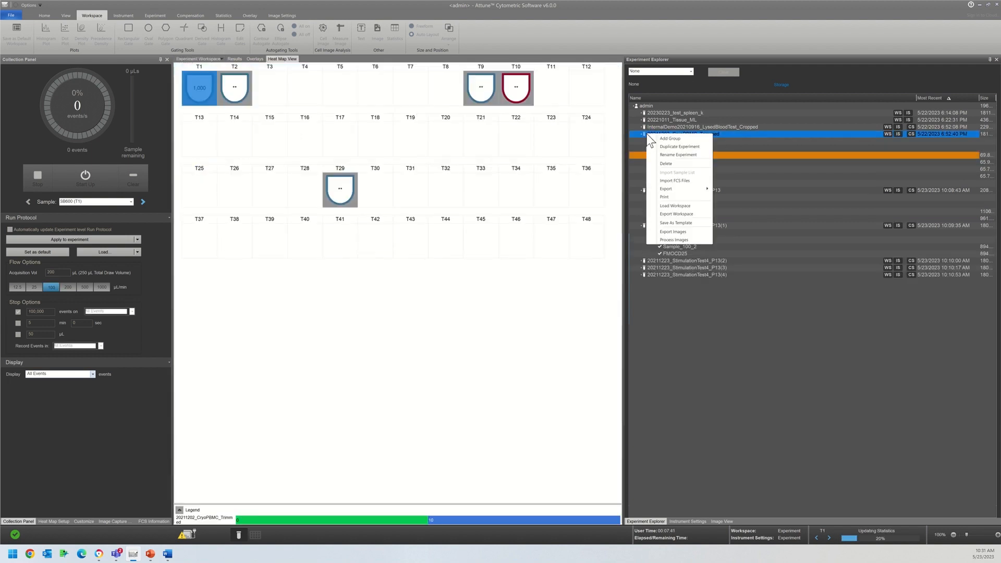
pyautogui.click(661, 240)
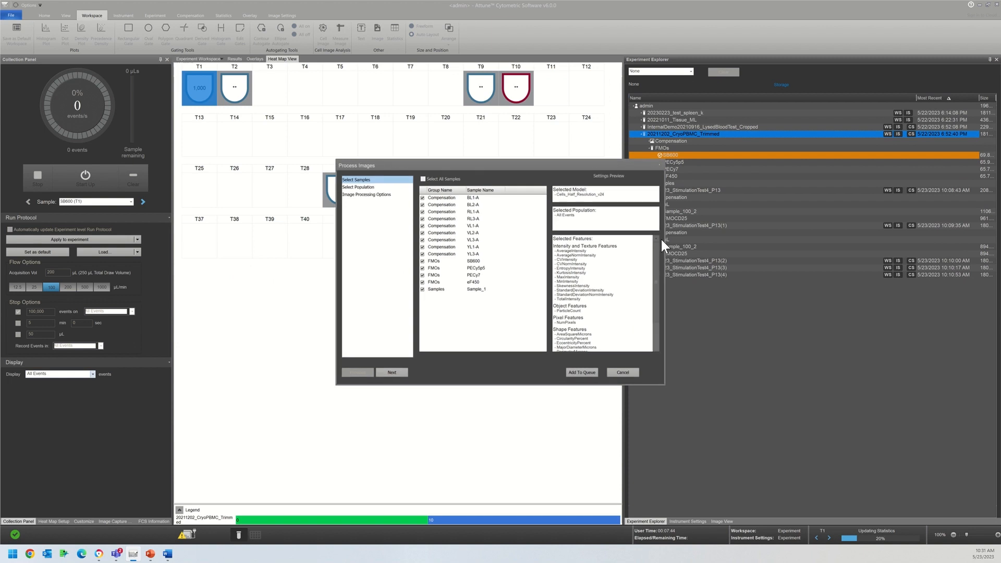
pyautogui.click(376, 194)
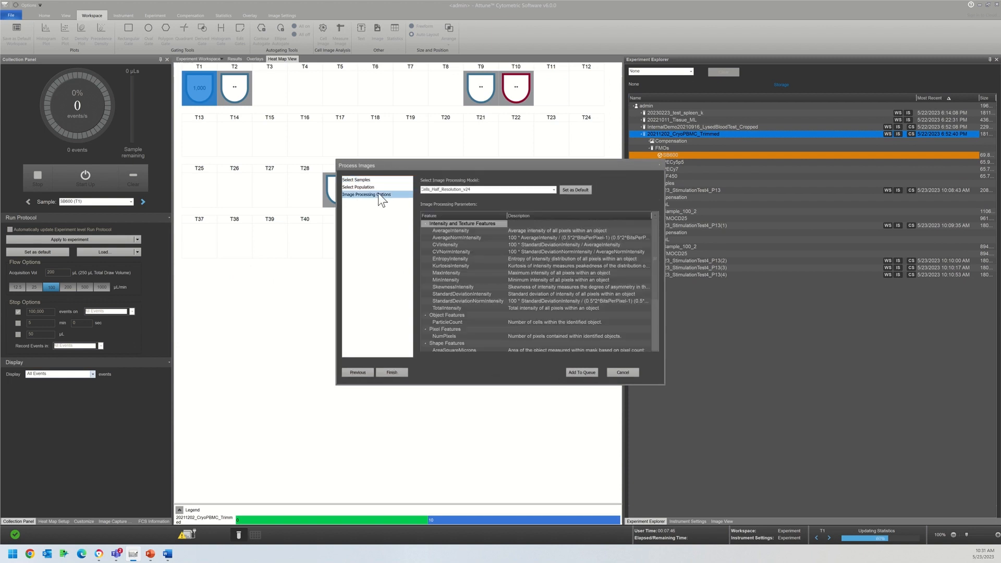
pyautogui.click(582, 373)
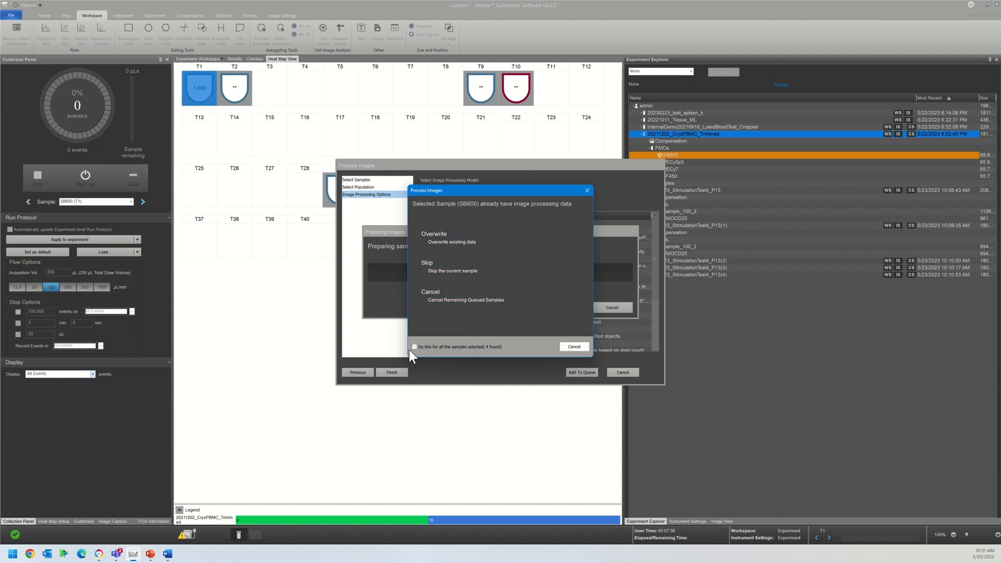
# Choose to overwrite the existing image processing data for SB600 and all the remaining selected samples, and confirm the reprocessing.
pyautogui.click(444, 249)
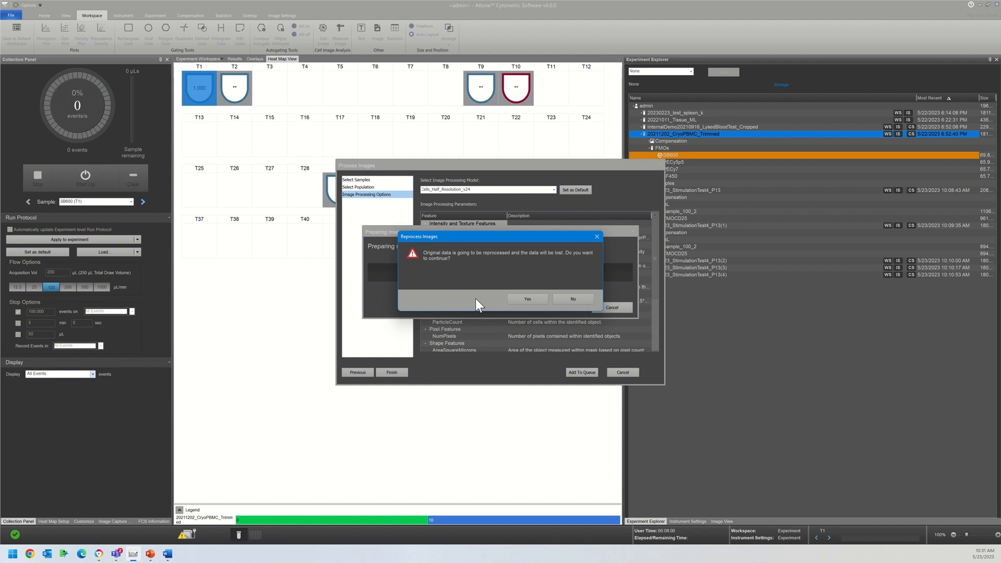
pyautogui.click(527, 300)
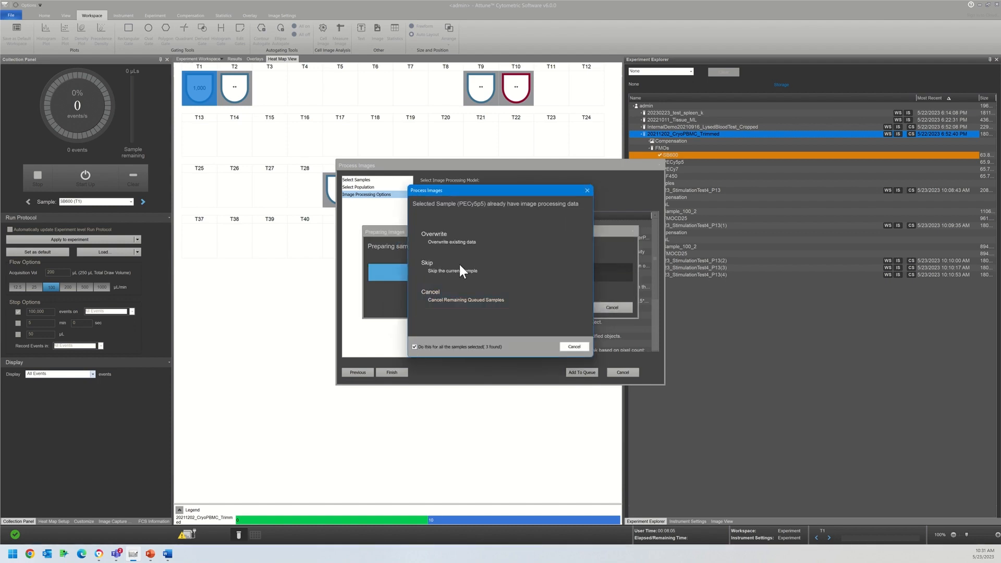
pyautogui.click(439, 232)
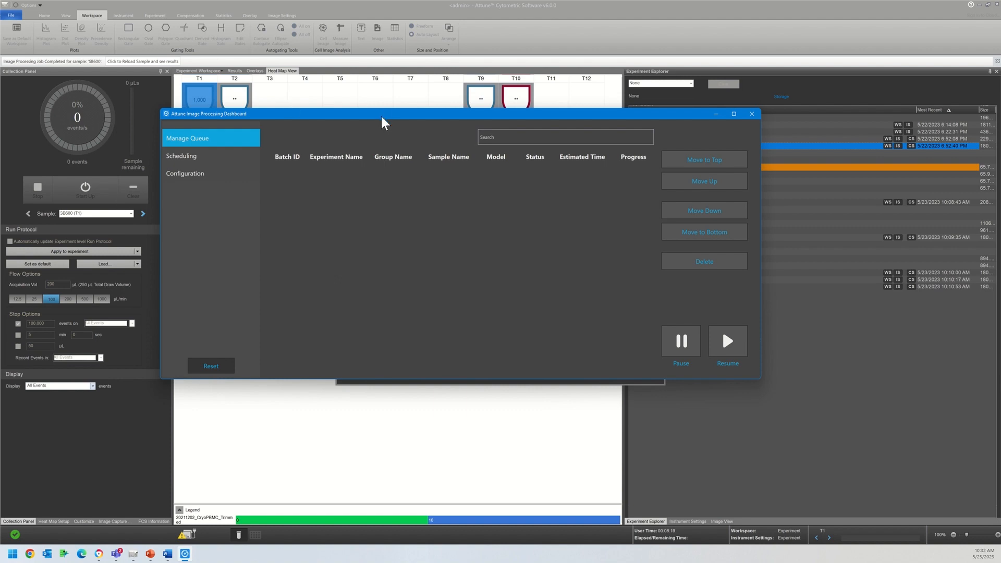
pyautogui.moveTo(383, 124); pyautogui.dragTo(418, 339)
pyautogui.click(532, 302)
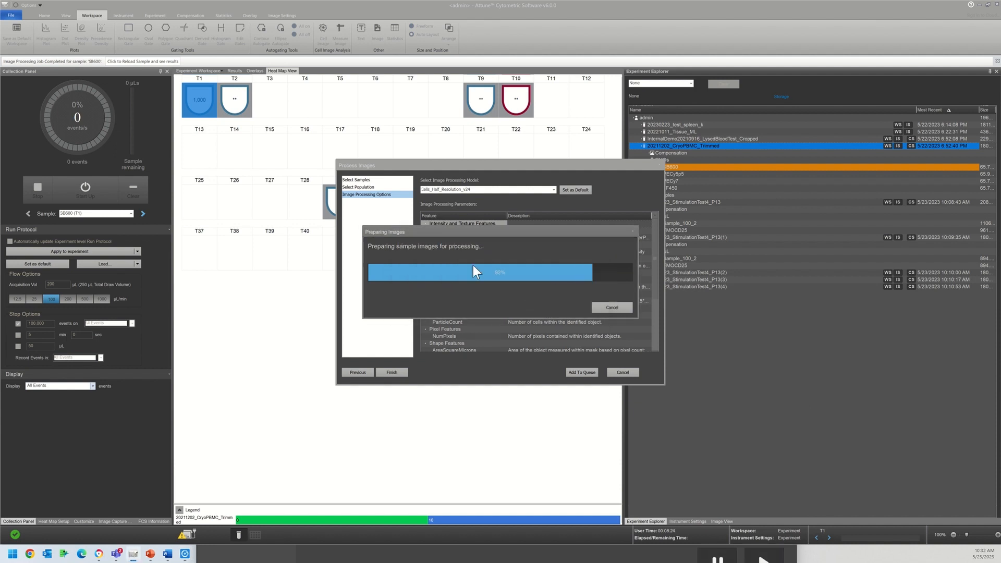
# Delete the pending Sample_1 job from the image processing queue, and close the processing dashboard and the remaining notice.
pyautogui.click(185, 554)
pyautogui.moveTo(469, 341); pyautogui.dragTo(363, 131)
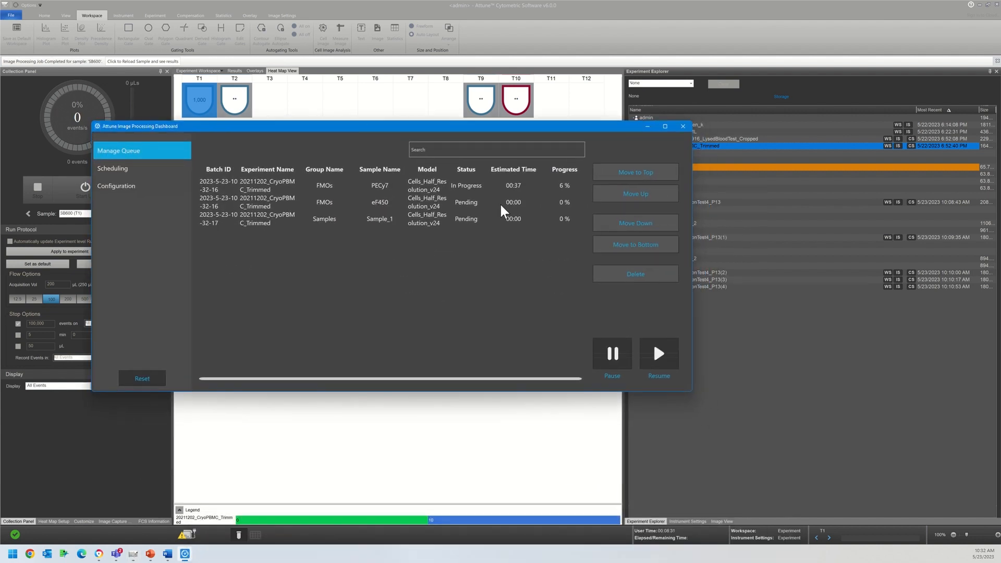
pyautogui.click(470, 219)
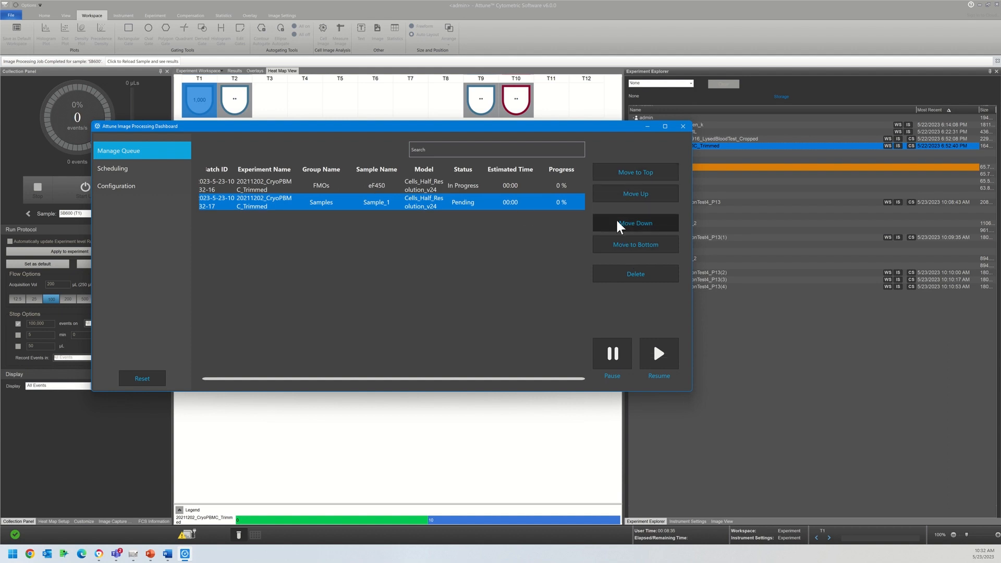
pyautogui.click(563, 187)
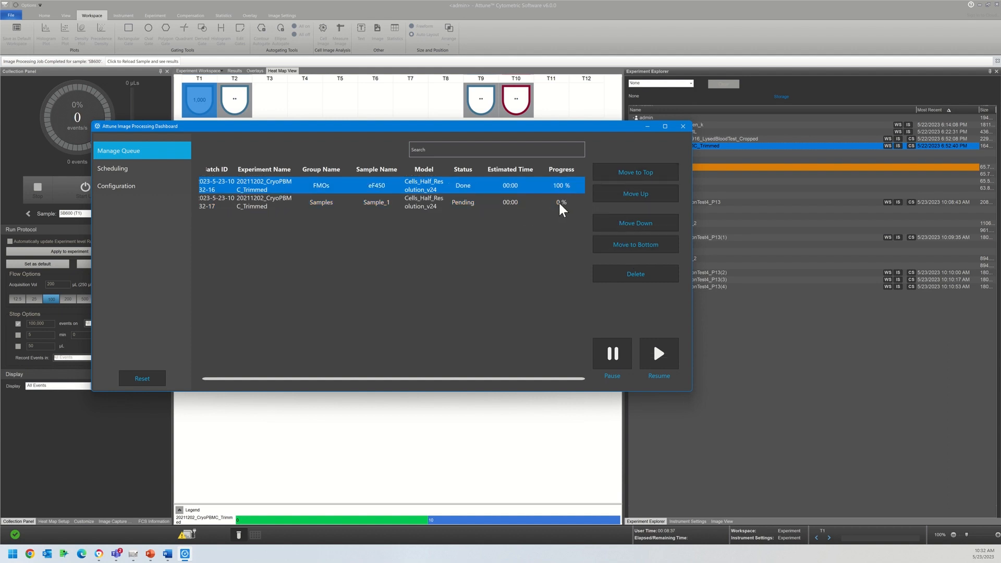
pyautogui.click(558, 204)
pyautogui.click(637, 276)
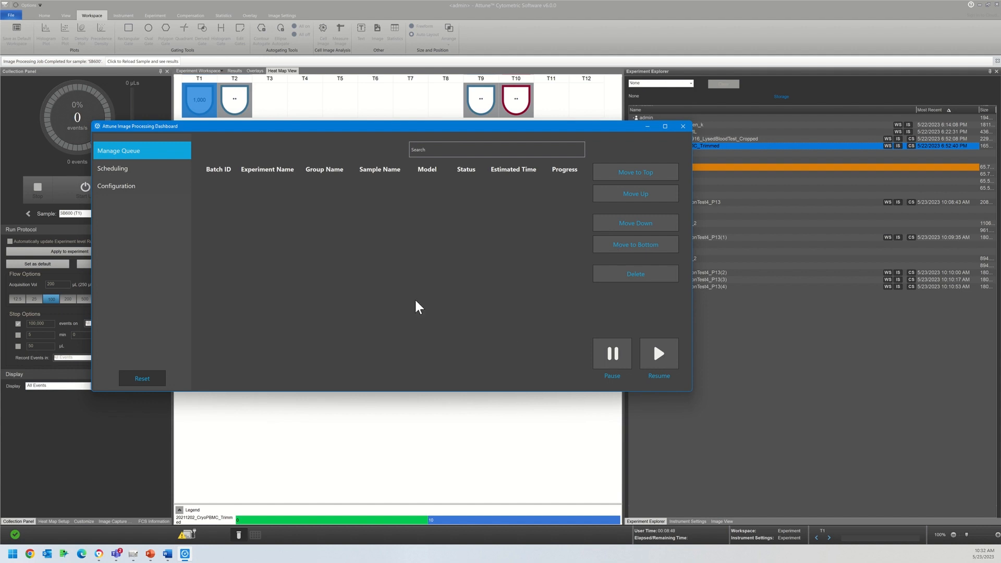
pyautogui.click(646, 127)
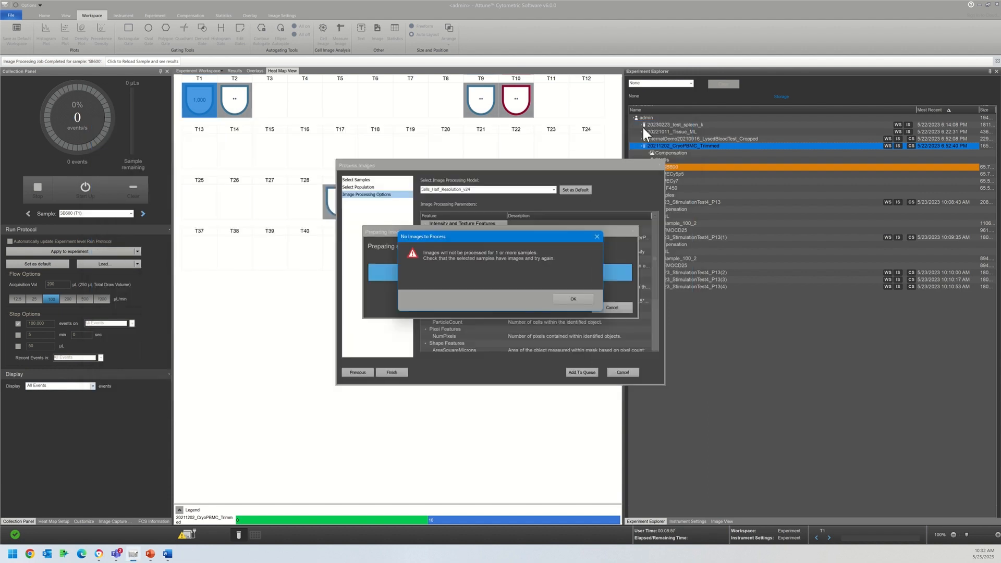
pyautogui.click(571, 299)
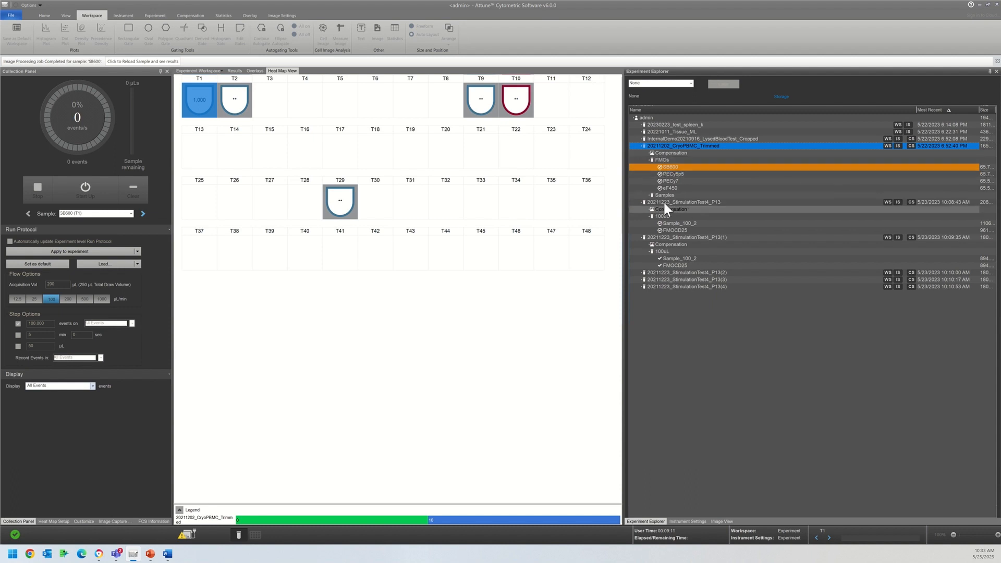
# Expand the Samples group of 20211202_CryoPBMC_Trimmed and compare the processing status marks of the experiment's samples.
pyautogui.click(643, 146)
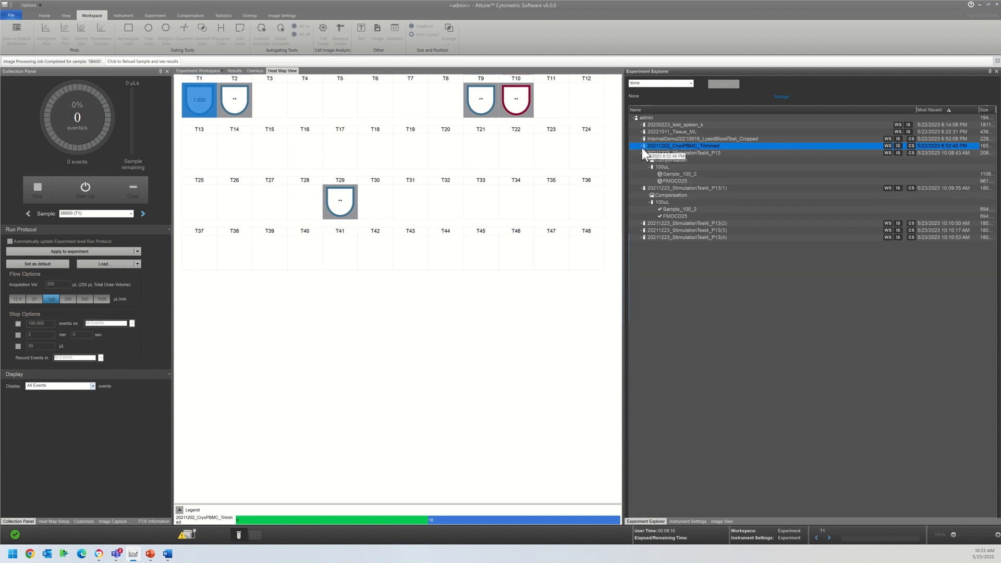
pyautogui.click(642, 147)
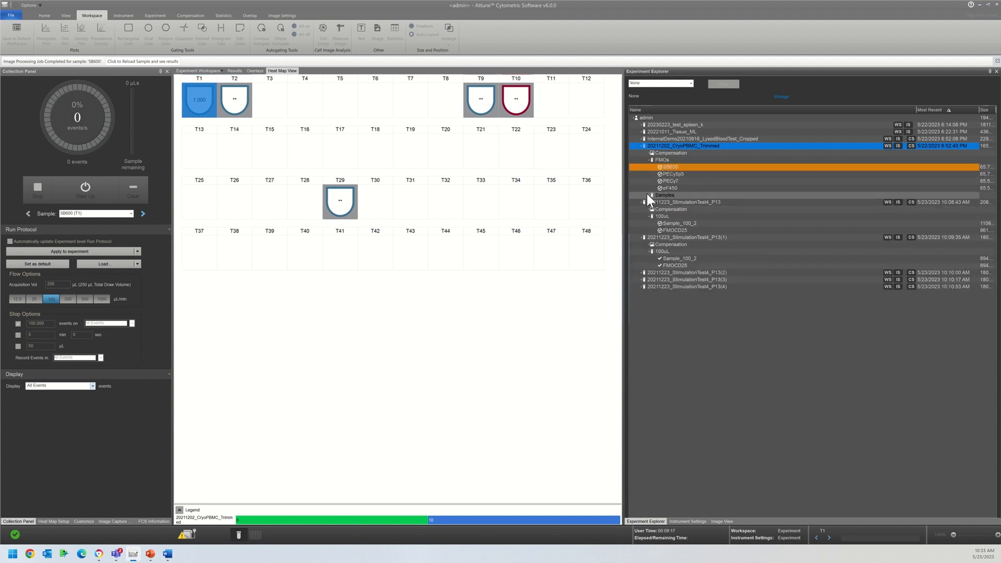
pyautogui.click(650, 195)
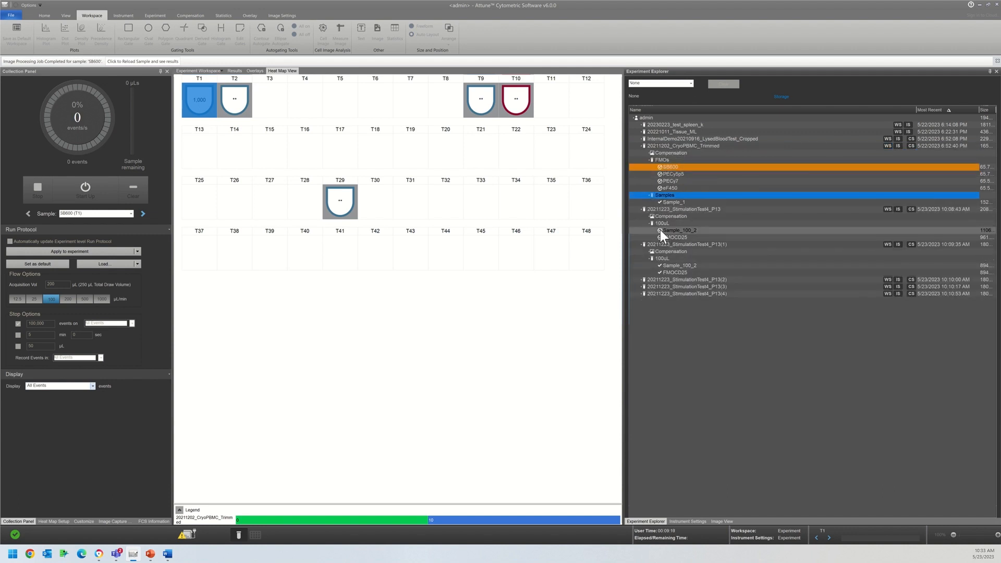
# Open Sample_100_2 of 20211223_StimulationTest4_P13 and collapse experiments 20211202_CryoPBMC_Trimmed and 20211223_StimulationTest4_P13(1).
pyautogui.click(660, 230)
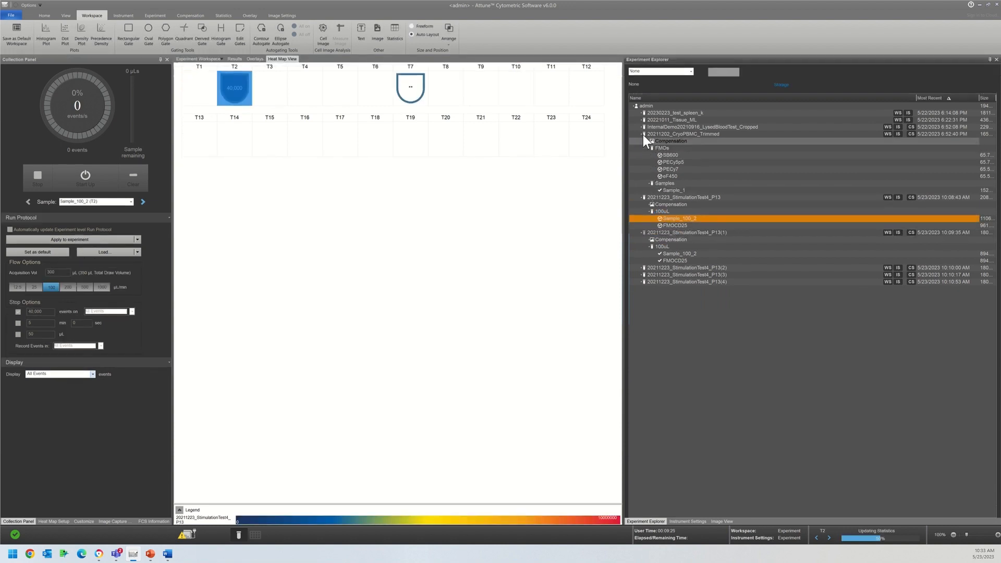
pyautogui.click(641, 133)
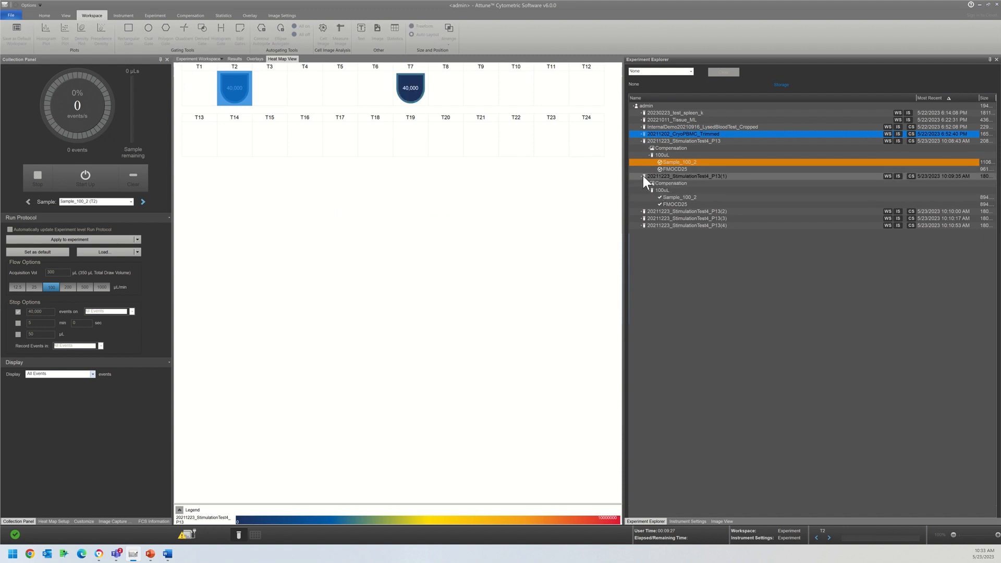
pyautogui.click(641, 176)
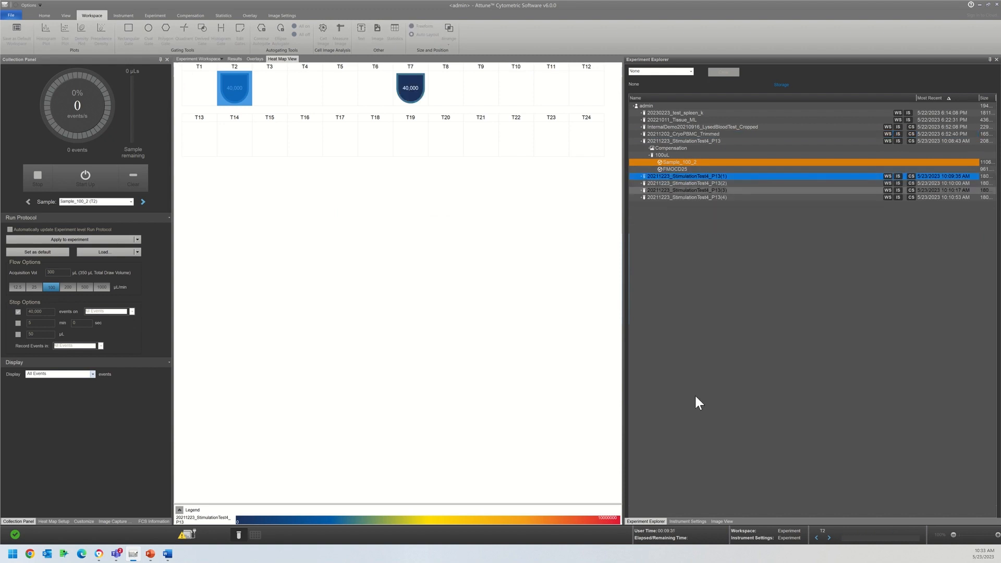
# Show the images of Sample_100_2 and enlarge the image view and its thumbnail gallery.
pyautogui.click(722, 522)
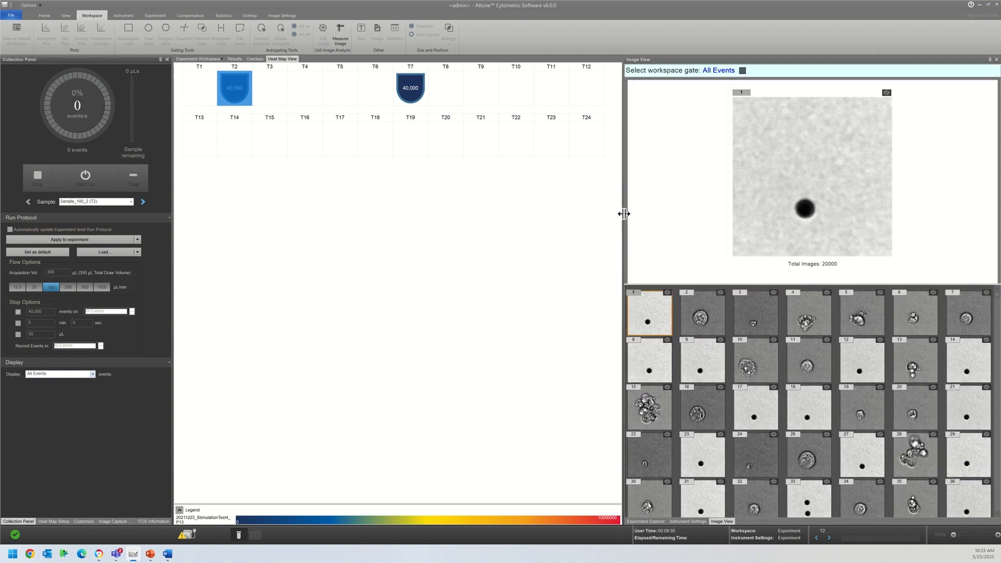
pyautogui.moveTo(622, 213); pyautogui.dragTo(418, 181)
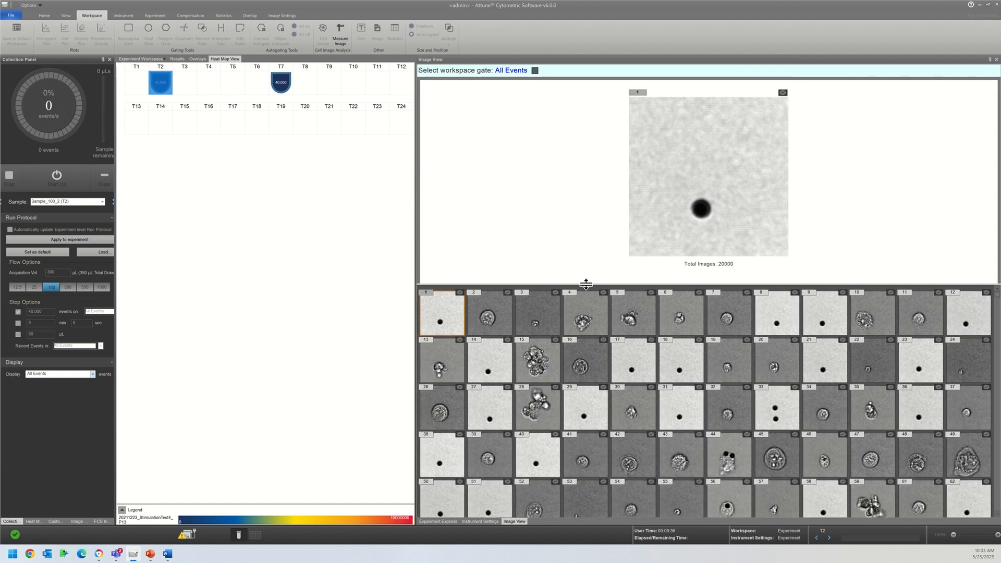
pyautogui.moveTo(587, 284); pyautogui.dragTo(583, 218)
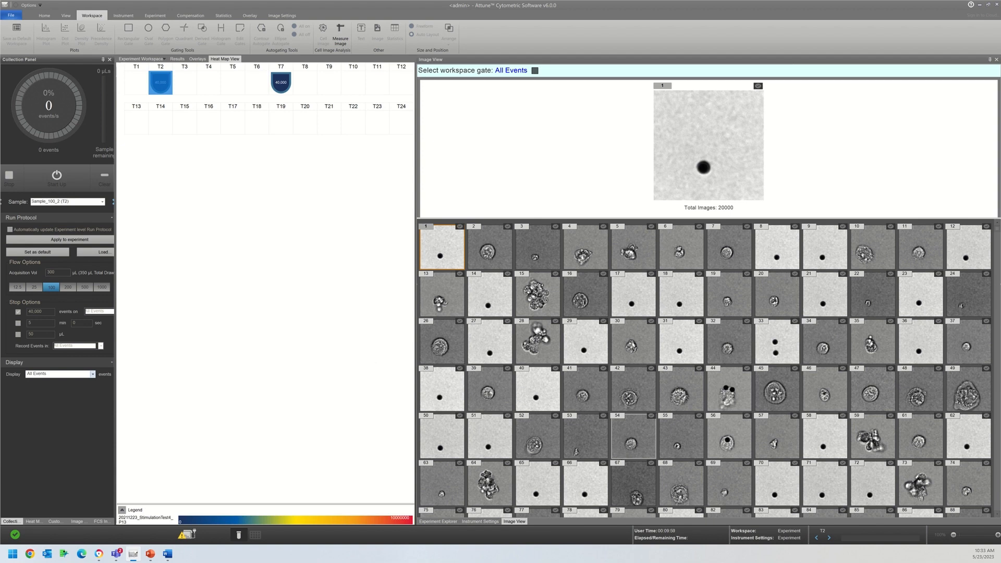
# Examine the image capture settings in a widened pane and bring up the image adjustment and mask settings.
pyautogui.click(79, 522)
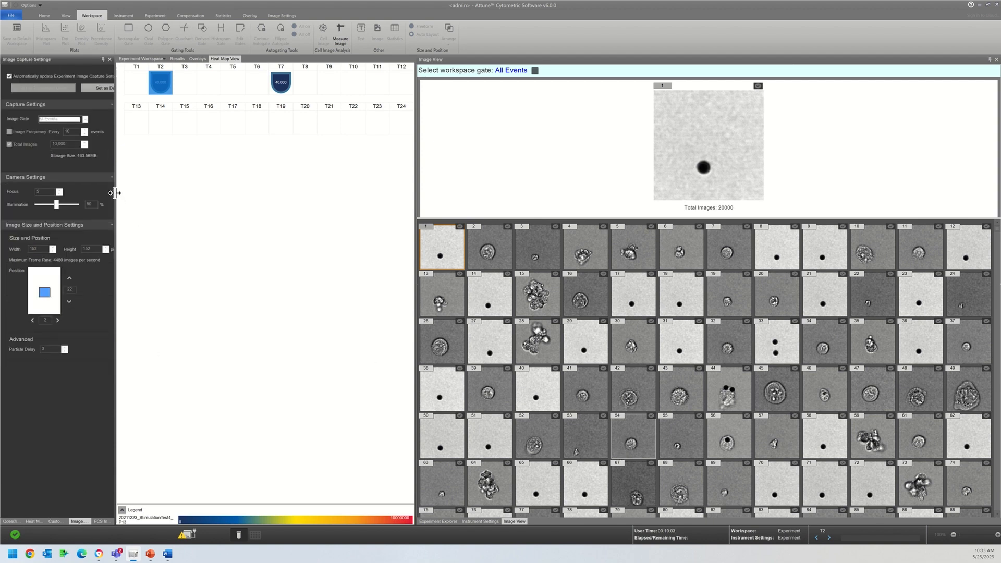
pyautogui.moveTo(116, 194); pyautogui.dragTo(232, 196)
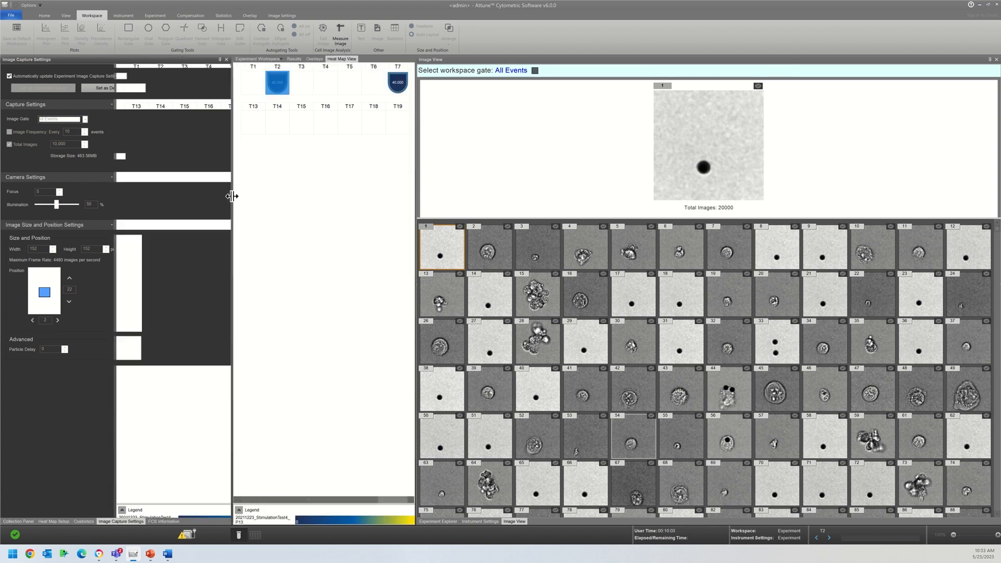
pyautogui.click(83, 521)
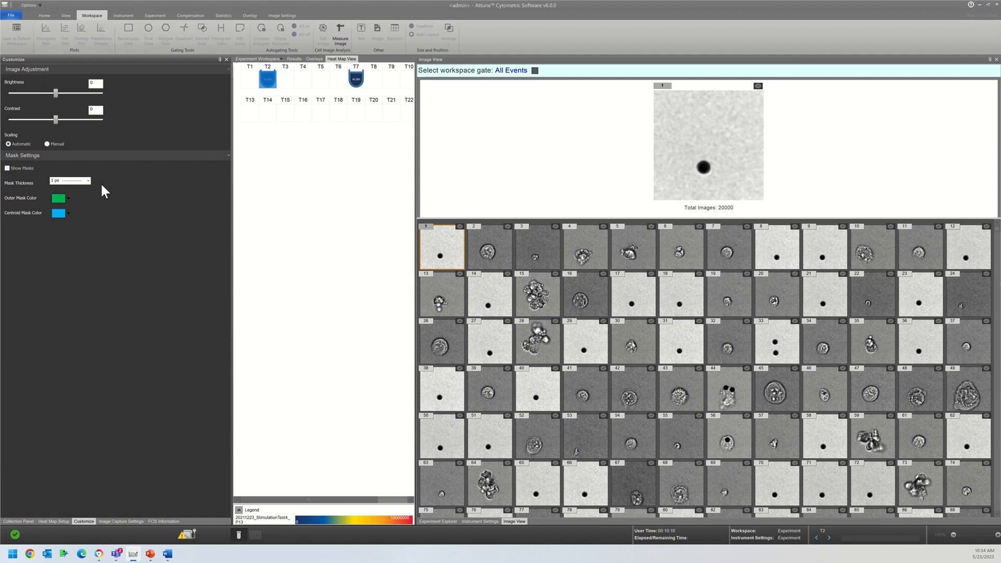
# Switch image scaling to manual, widen the image gallery further, and try adjusting the minimum and maximum scaling limits.
pyautogui.click(47, 144)
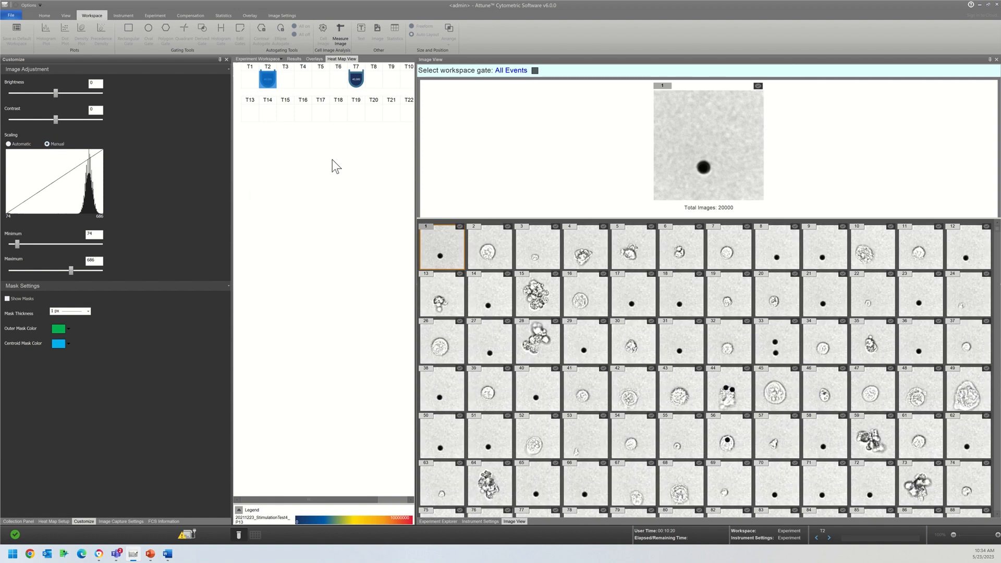
pyautogui.moveTo(415, 201); pyautogui.dragTo(270, 189)
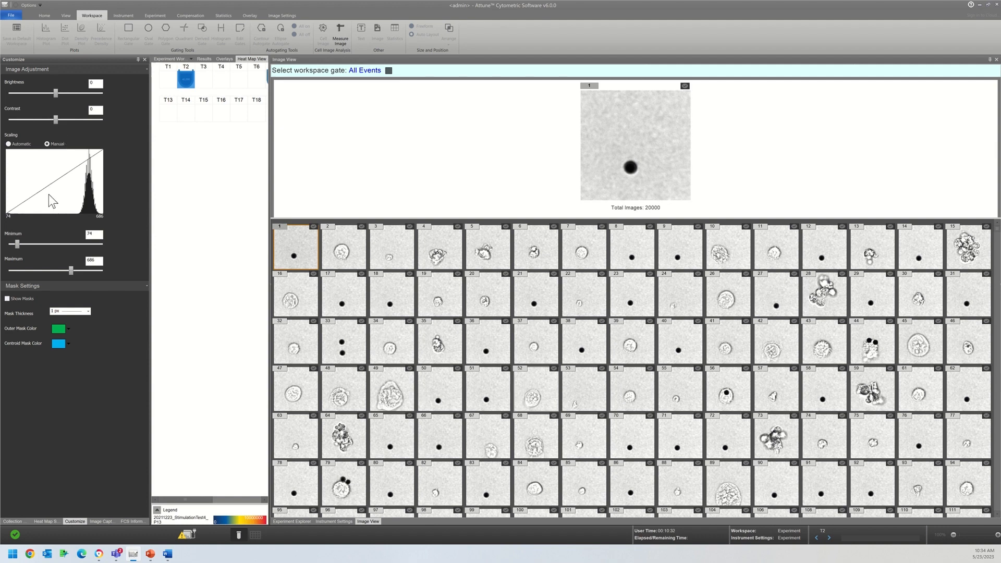
pyautogui.moveTo(71, 270); pyautogui.dragTo(69, 270)
pyautogui.click(27, 243)
pyautogui.click(27, 243)
# Select image 34 and set the image contrast to -20.
pyautogui.click(383, 352)
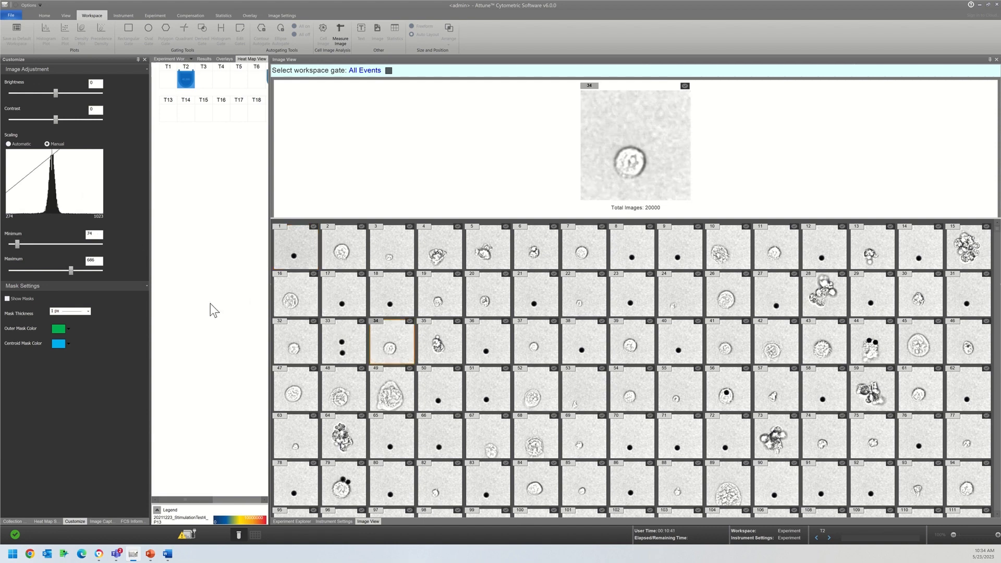
pyautogui.moveTo(99, 111); pyautogui.dragTo(69, 107)
pyautogui.write('-5')
pyautogui.moveTo(102, 109); pyautogui.dragTo(72, 106)
pyautogui.write('-20')
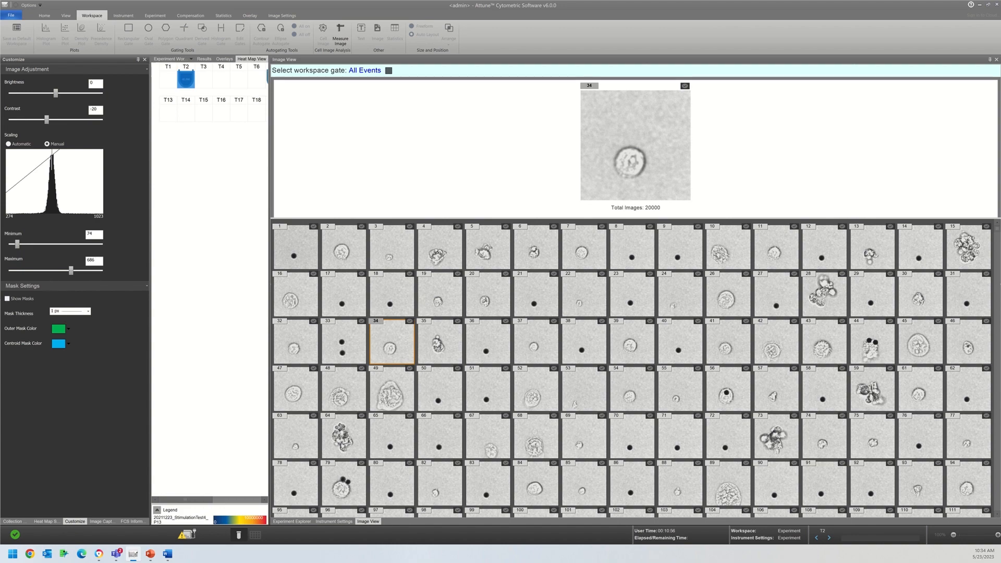
# Return image scaling to automatic and show the masks on the cell images, checking them across the gallery.
pyautogui.click(18, 145)
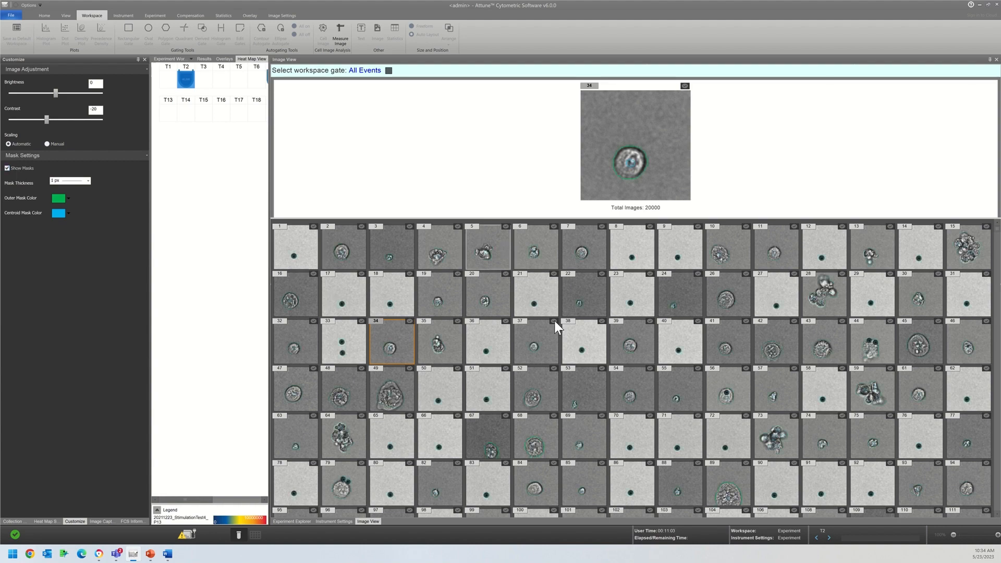
pyautogui.scroll(-2, 555, 321)
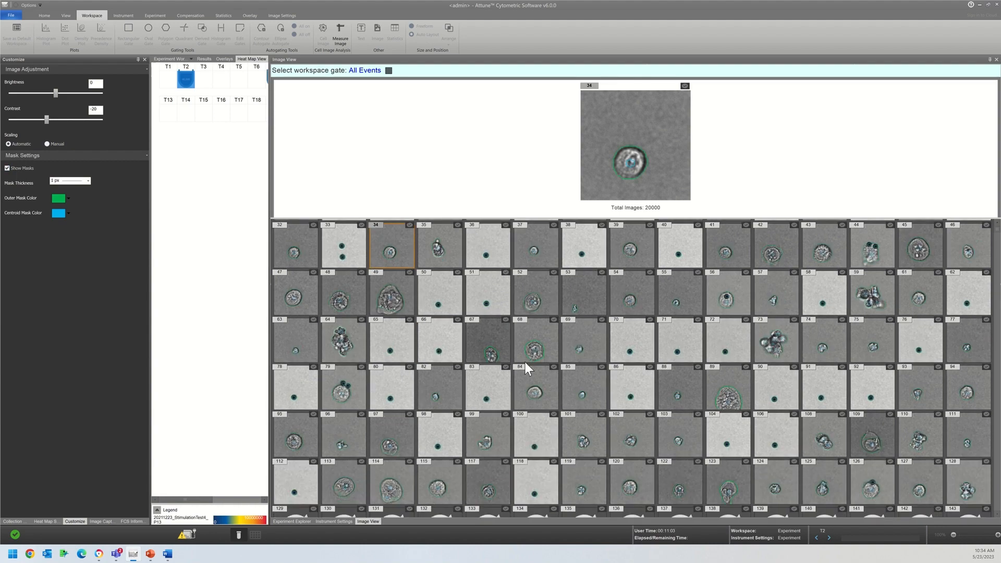
# Set the mask thickness to 3 px and the outer mask color to black.
pyautogui.click(89, 181)
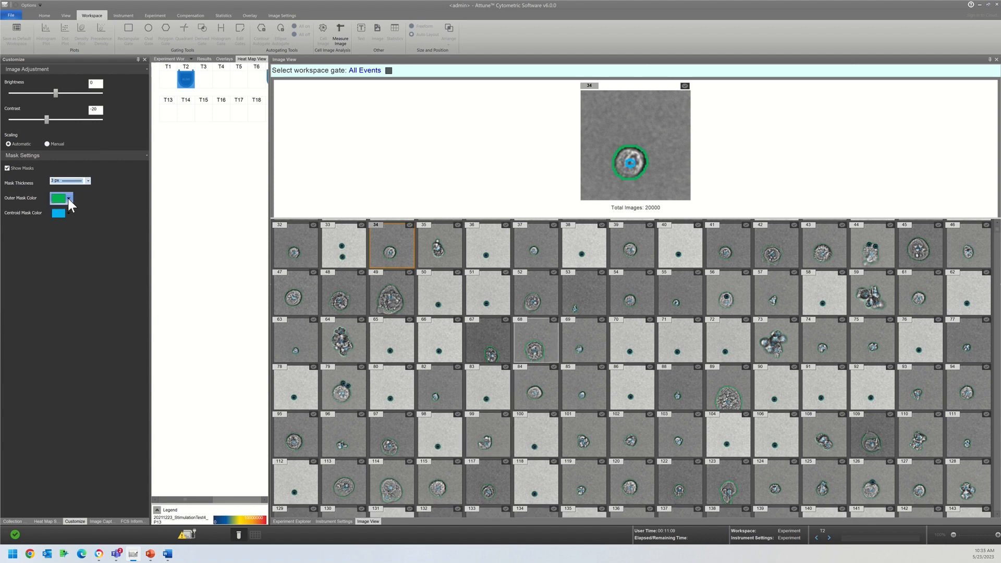
pyautogui.click(69, 200)
pyautogui.click(60, 210)
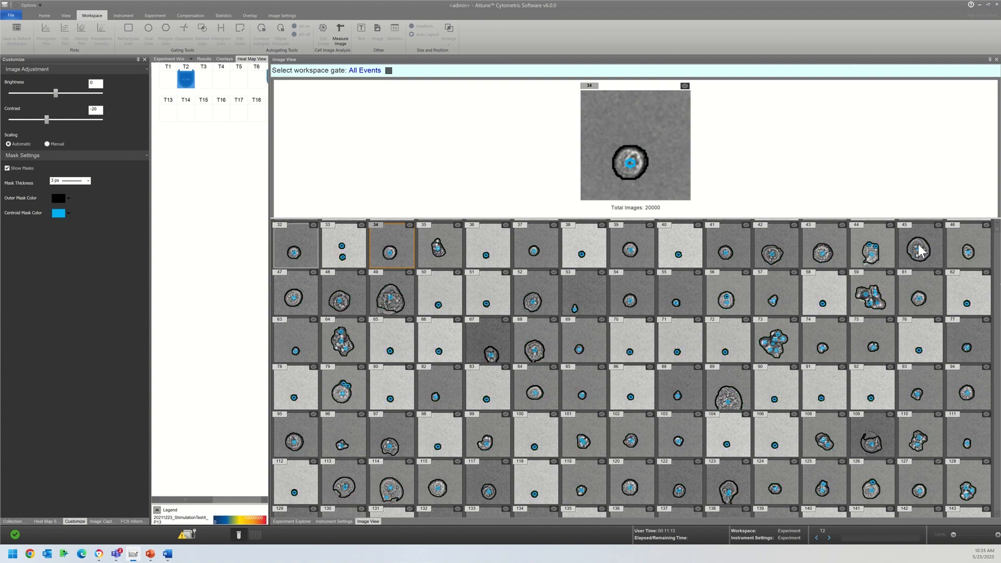
# Examine the masks across the image gallery and inspect images 261 and 354 in the enlarged view.
pyautogui.scroll(-2, 688, 370)
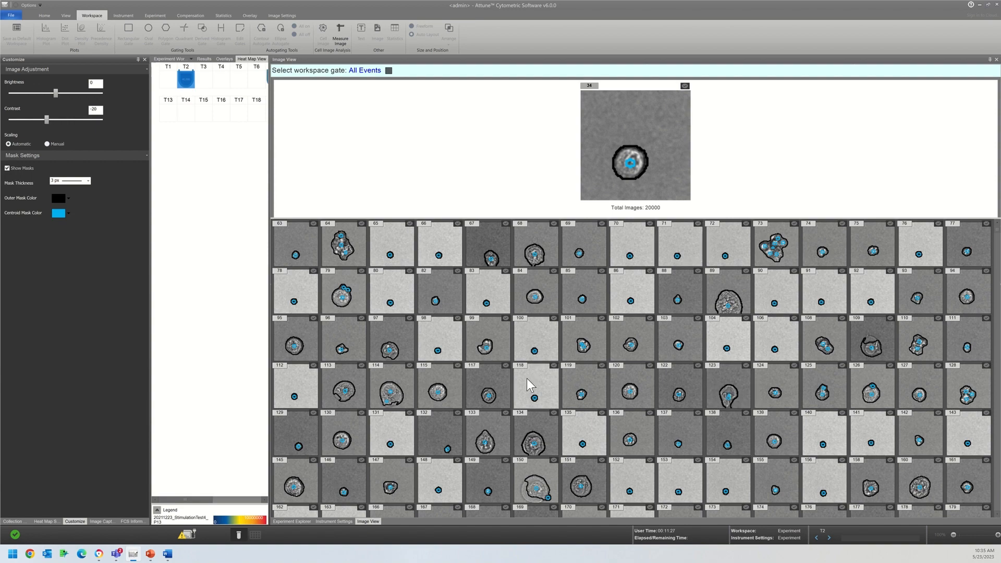
pyautogui.scroll(-4, 526, 377)
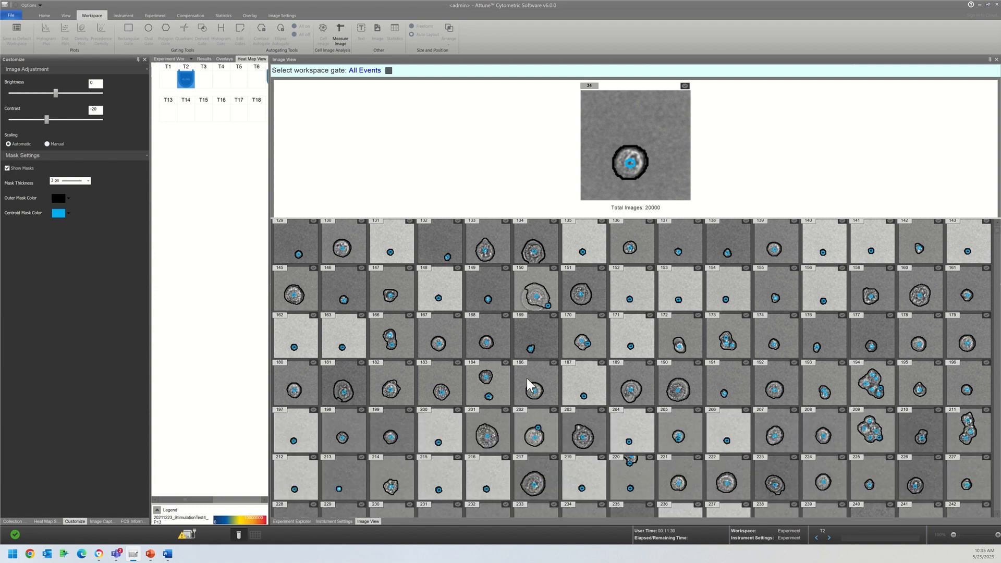
pyautogui.scroll(-3, 526, 378)
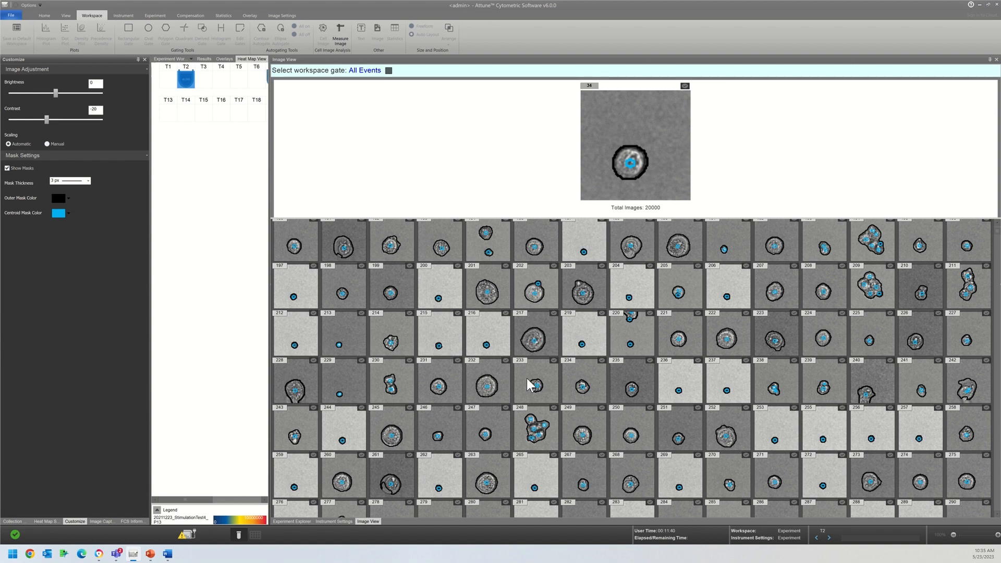
pyautogui.scroll(-3, 526, 377)
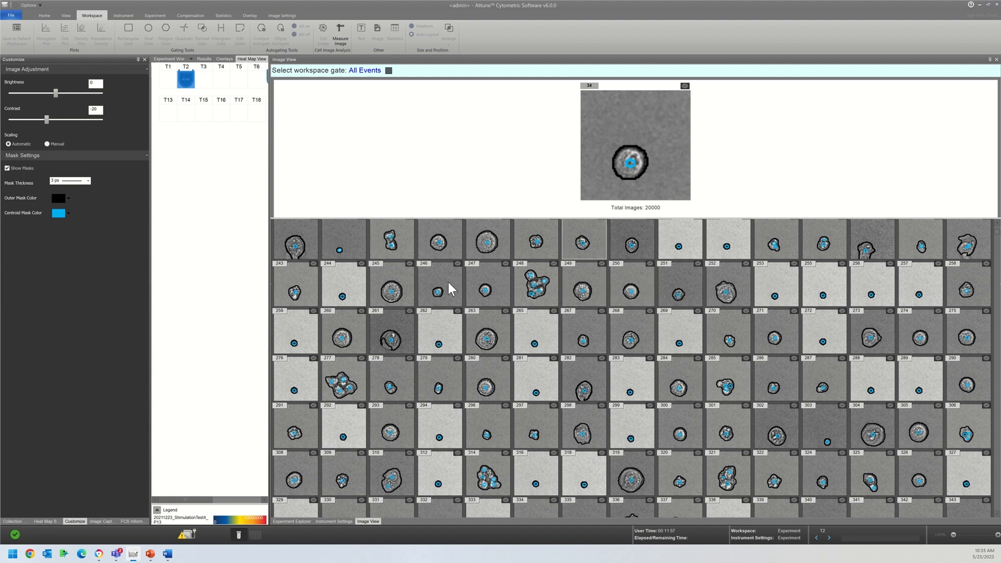
pyautogui.click(390, 340)
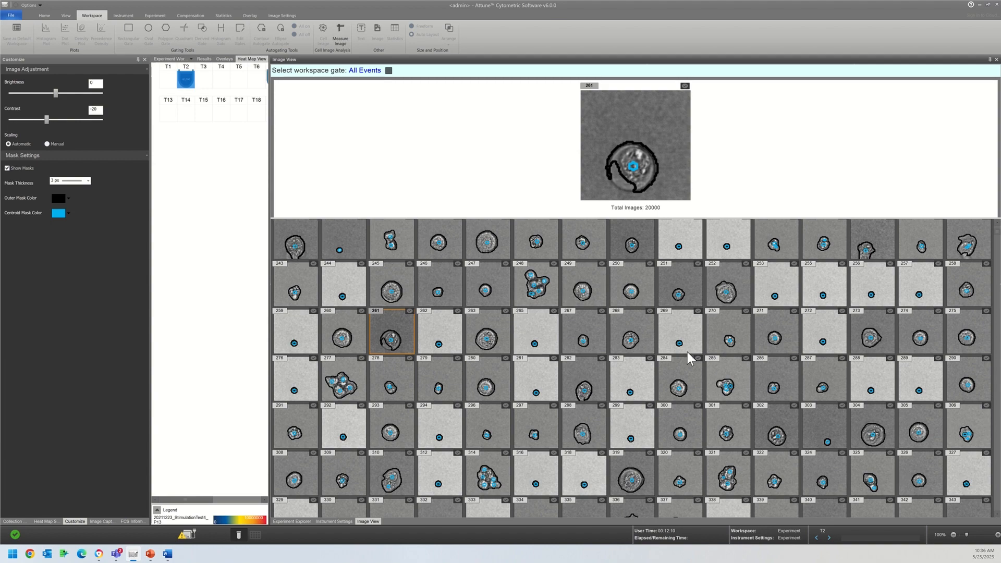
pyautogui.scroll(-2, 533, 422)
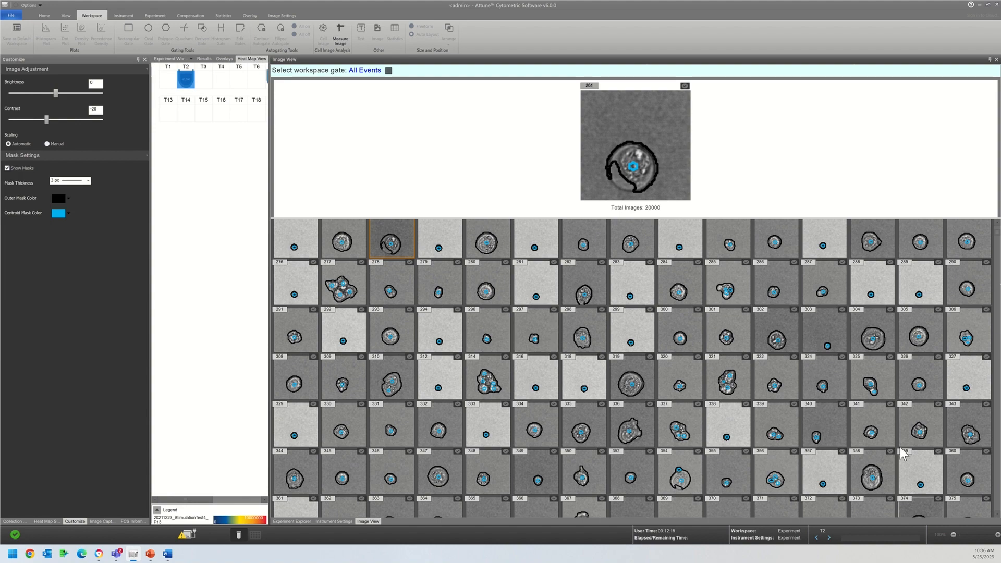
pyautogui.scroll(-2, 842, 381)
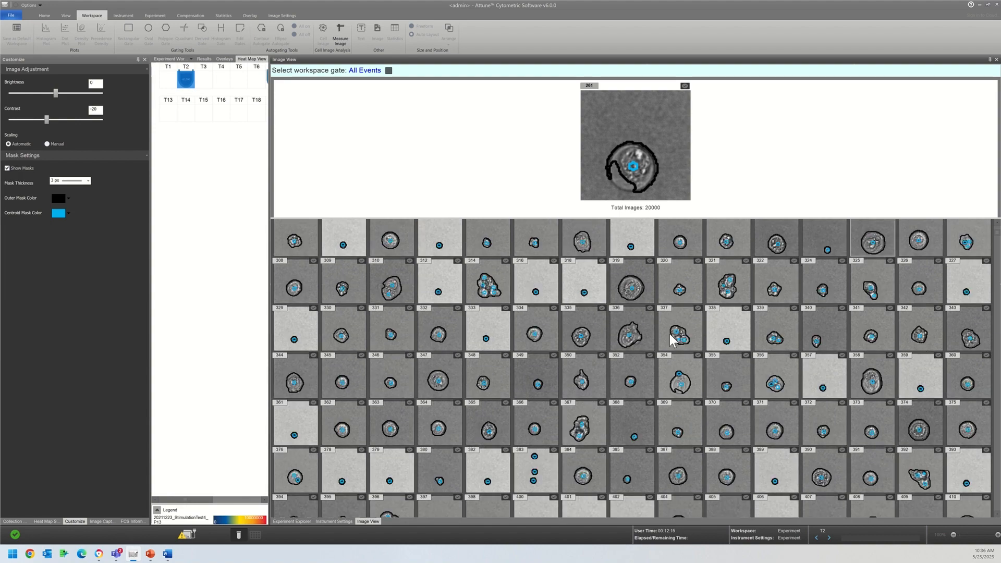
pyautogui.click(675, 374)
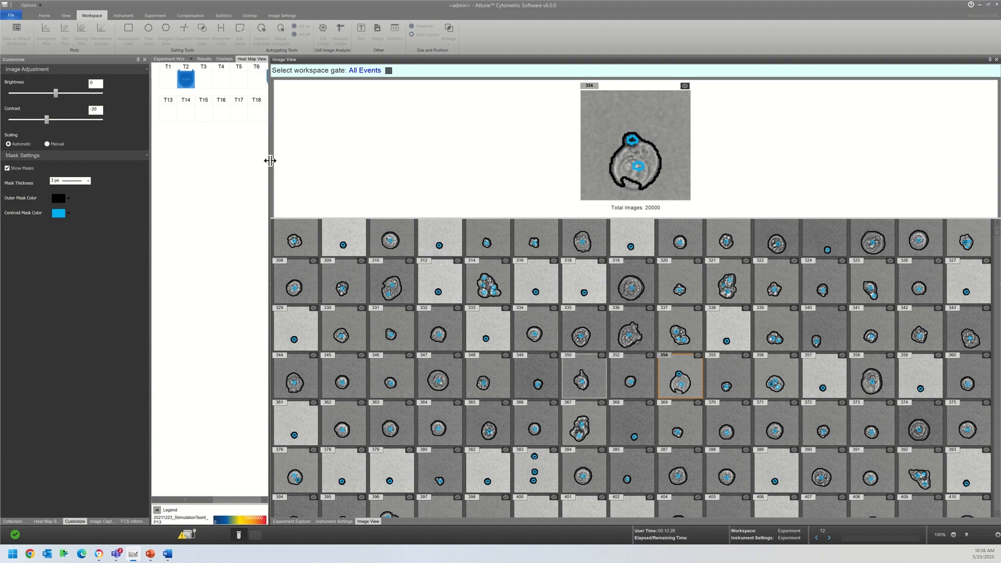
# Widen the heat map area, open the SB600 sample of the 20211202_CryoPBMC_Trimmed experiment, and display its images.
pyautogui.moveTo(270, 160); pyautogui.dragTo(476, 163)
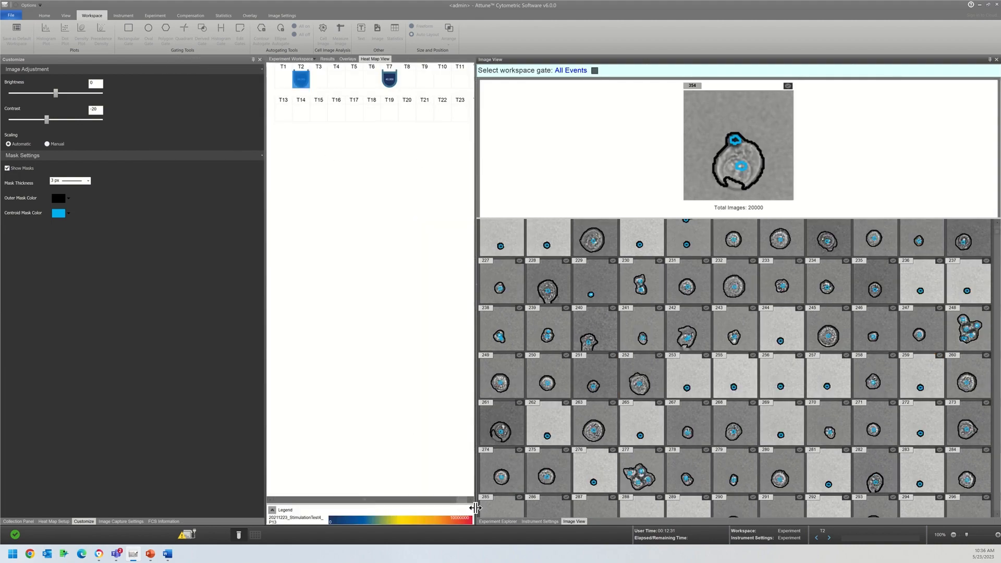
pyautogui.click(503, 521)
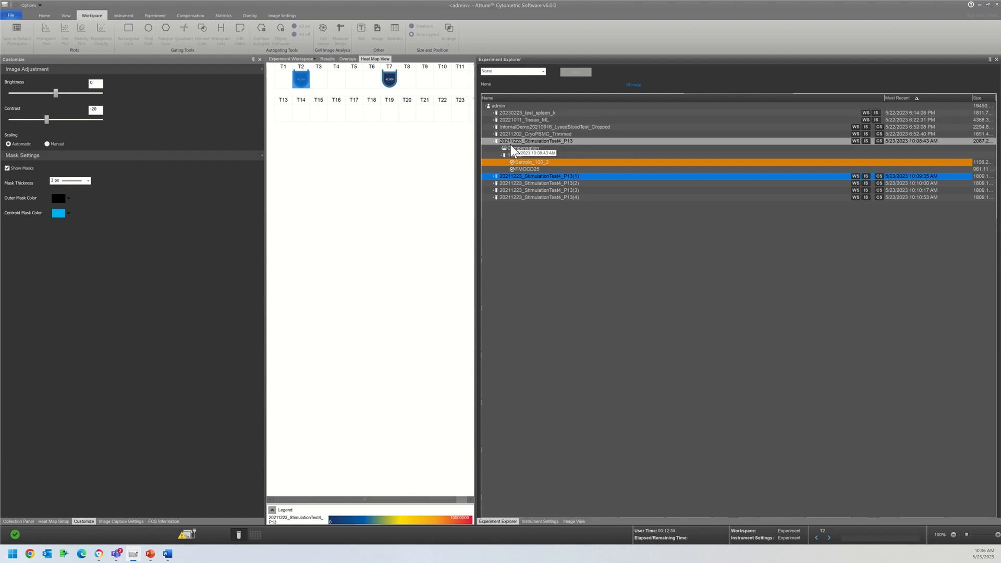
pyautogui.click(493, 133)
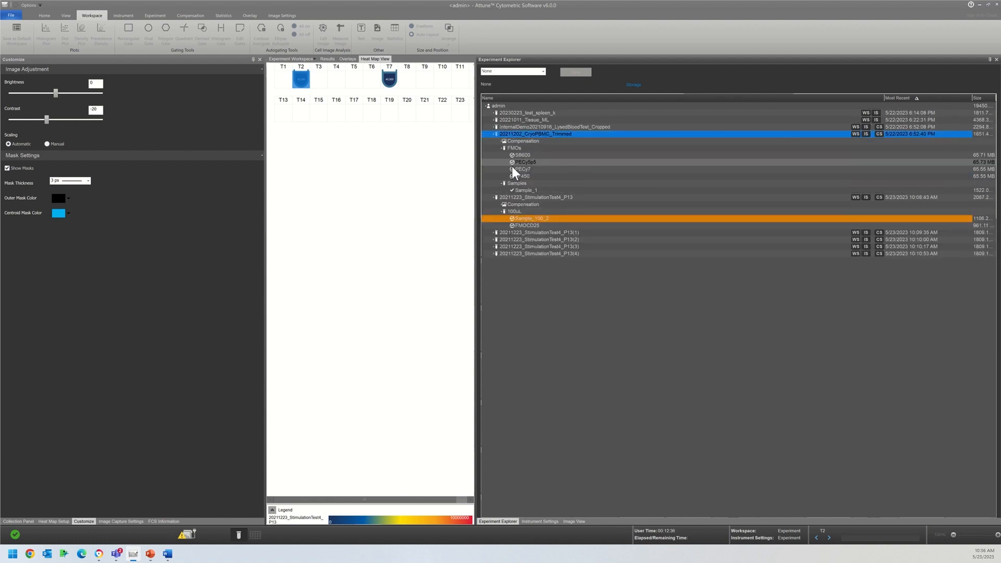
pyautogui.click(513, 155)
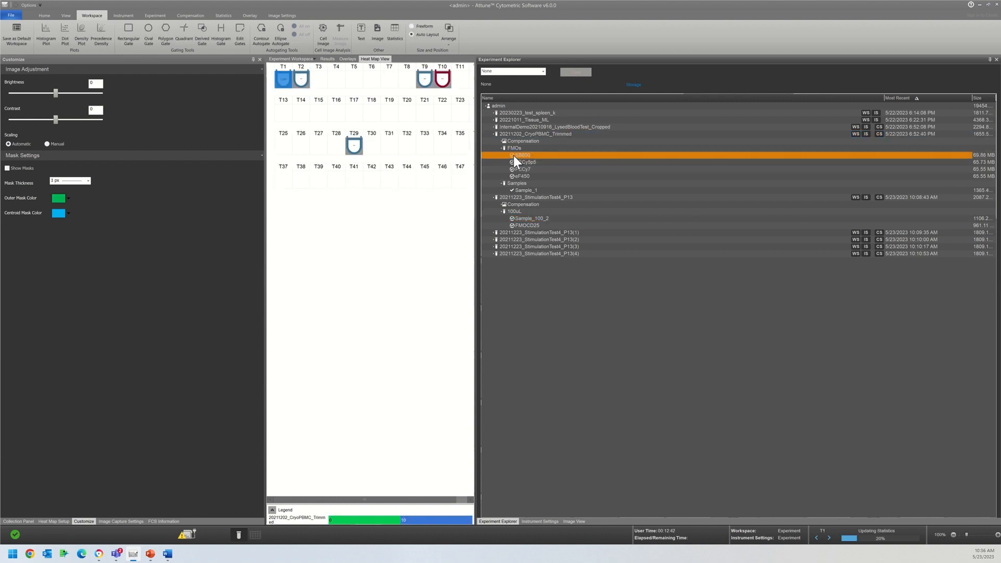
pyautogui.click(574, 521)
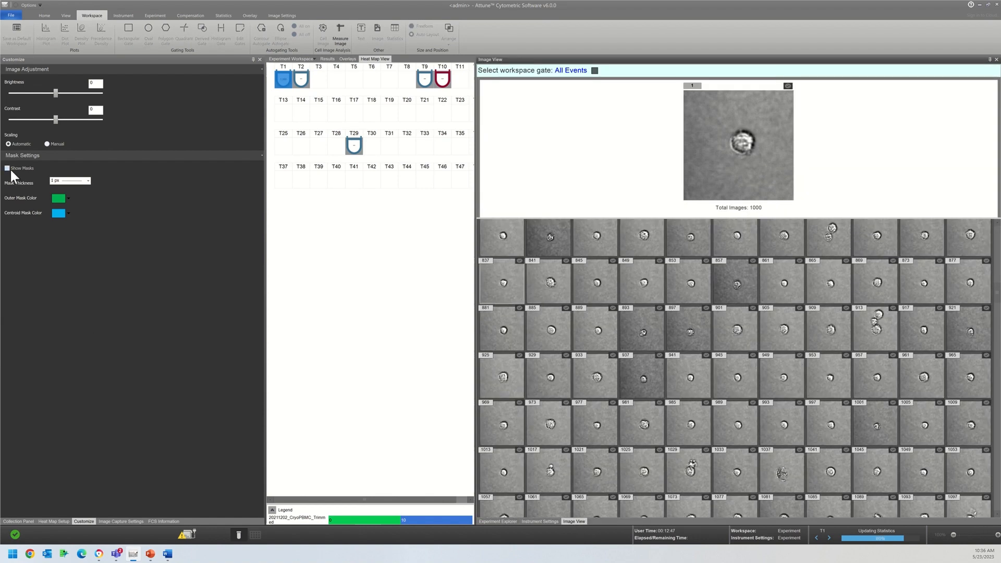
# Show masks on the SB600 images with a 3 px thickness and a black outer mask color.
pyautogui.click(8, 169)
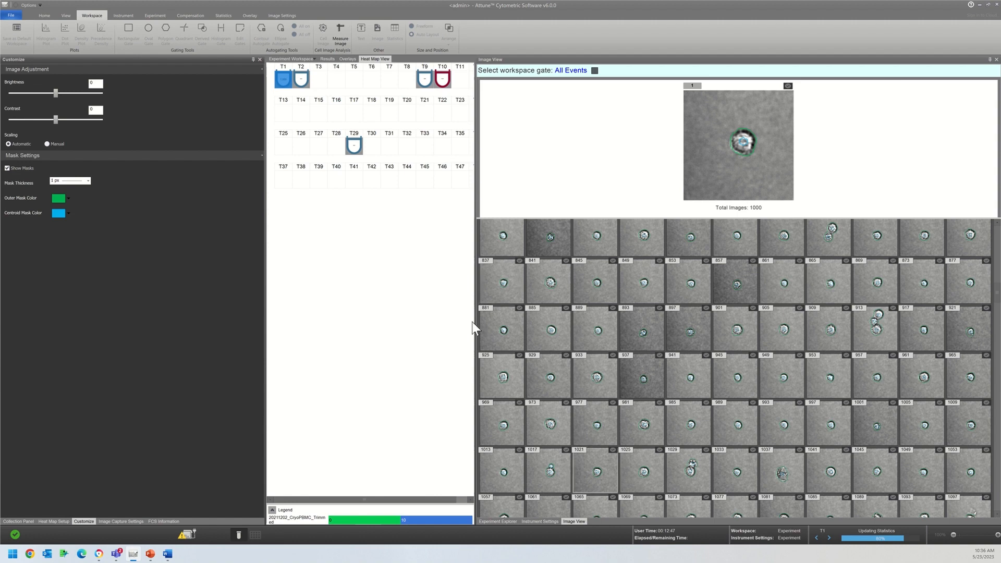
pyautogui.click(86, 181)
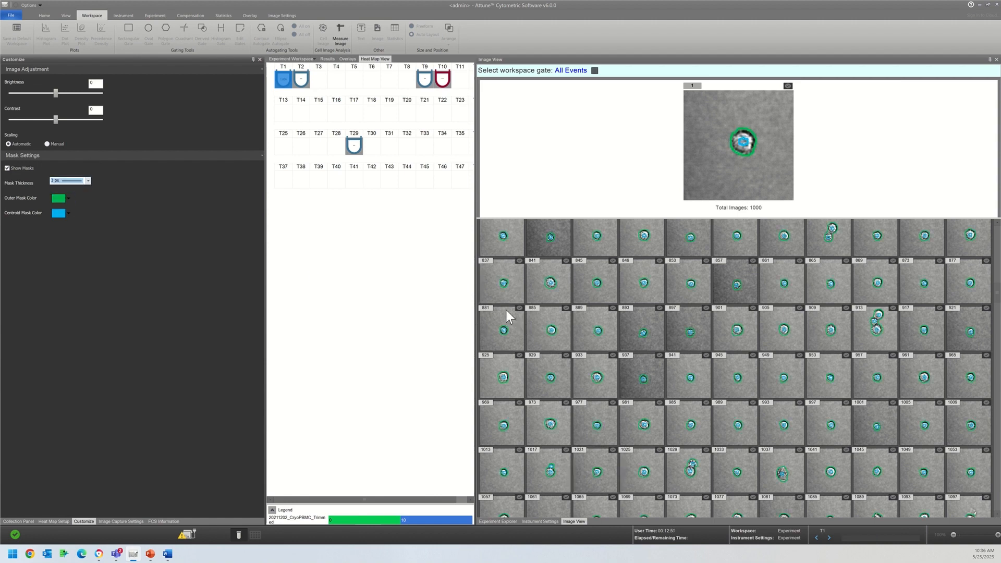
pyautogui.click(63, 203)
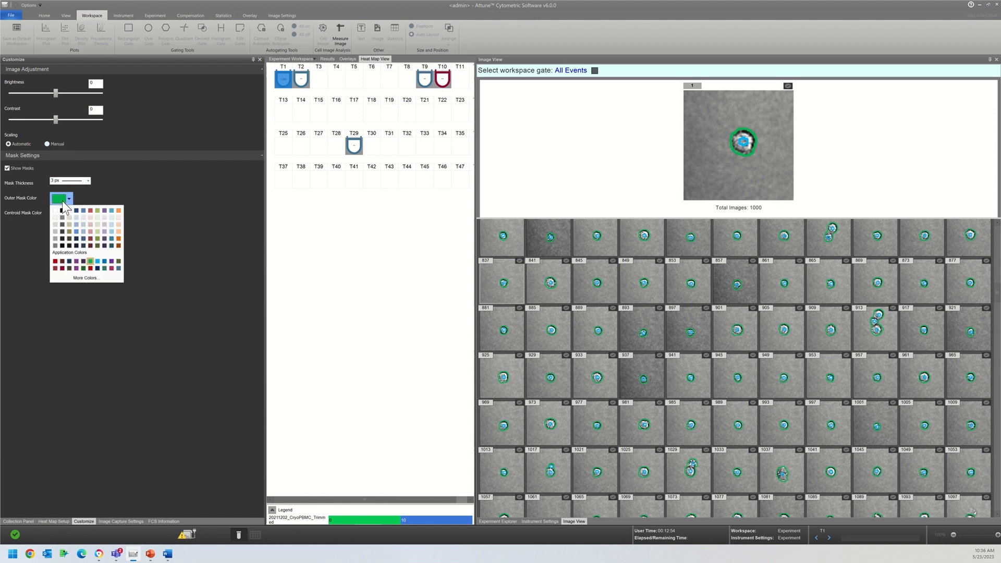
pyautogui.click(65, 214)
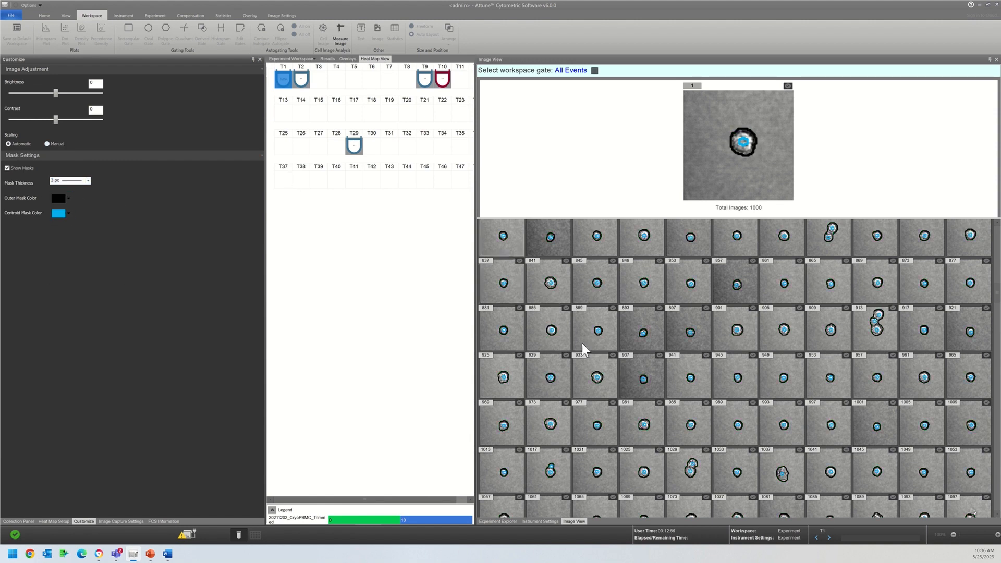
pyautogui.scroll(-2, 737, 418)
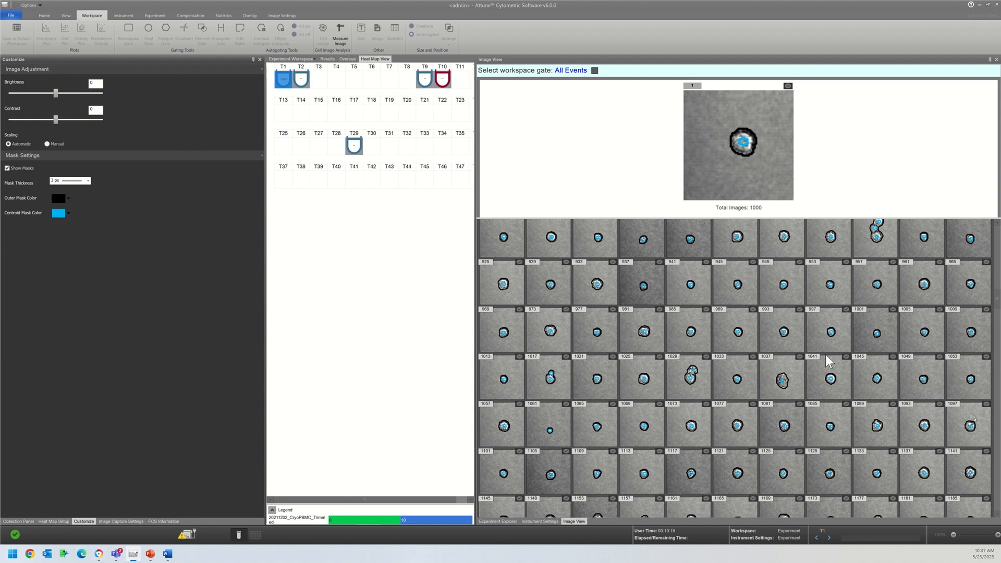
# Show the experiment workspace plots beside the cell images, narrowing the customization area and enlarging the gallery.
pyautogui.click(288, 59)
pyautogui.moveTo(266, 100); pyautogui.dragTo(192, 99)
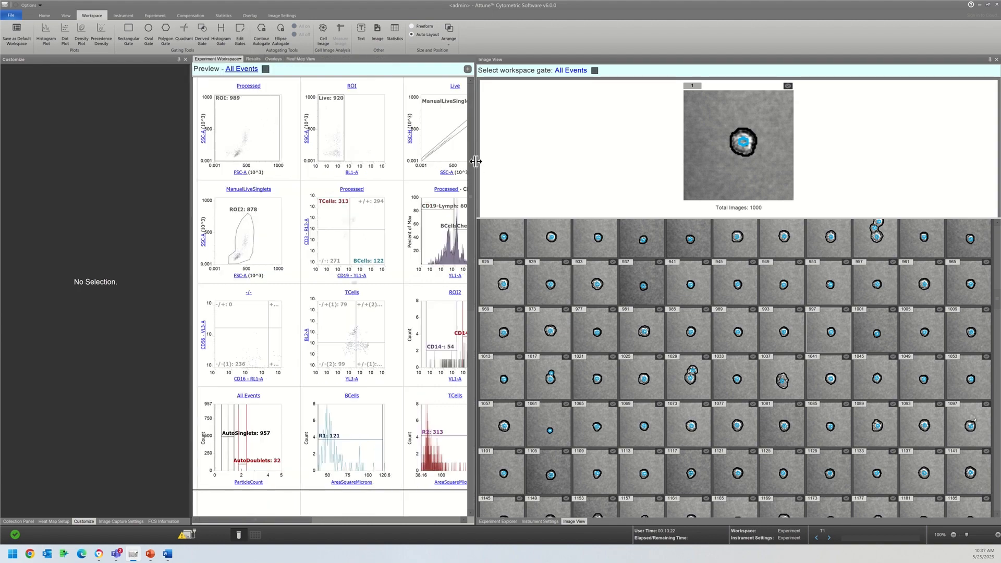
pyautogui.moveTo(475, 162); pyautogui.dragTo(352, 163)
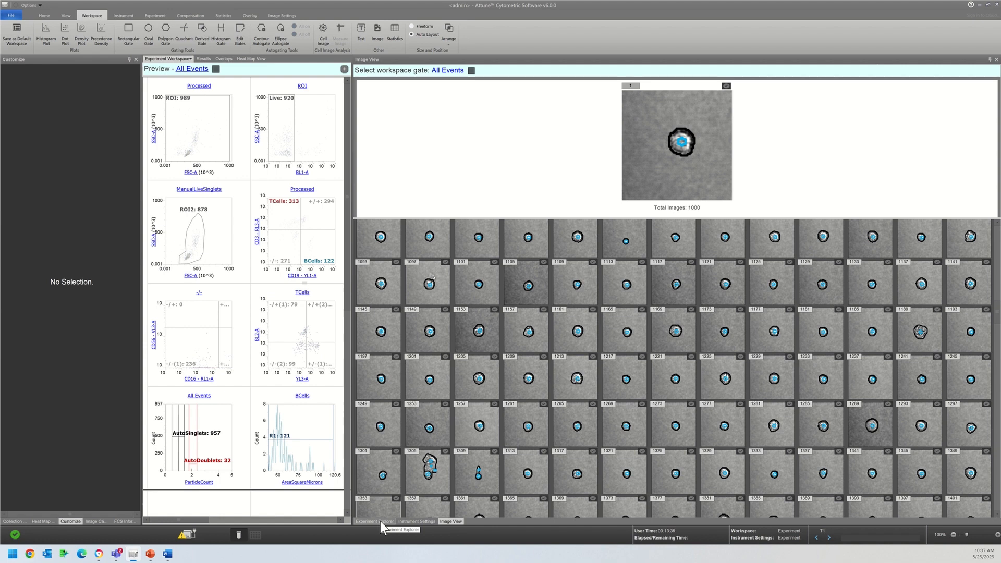
# Return to the experiment list and select the 20211202_CryoPBMC_Trimmed experiment.
pyautogui.click(380, 521)
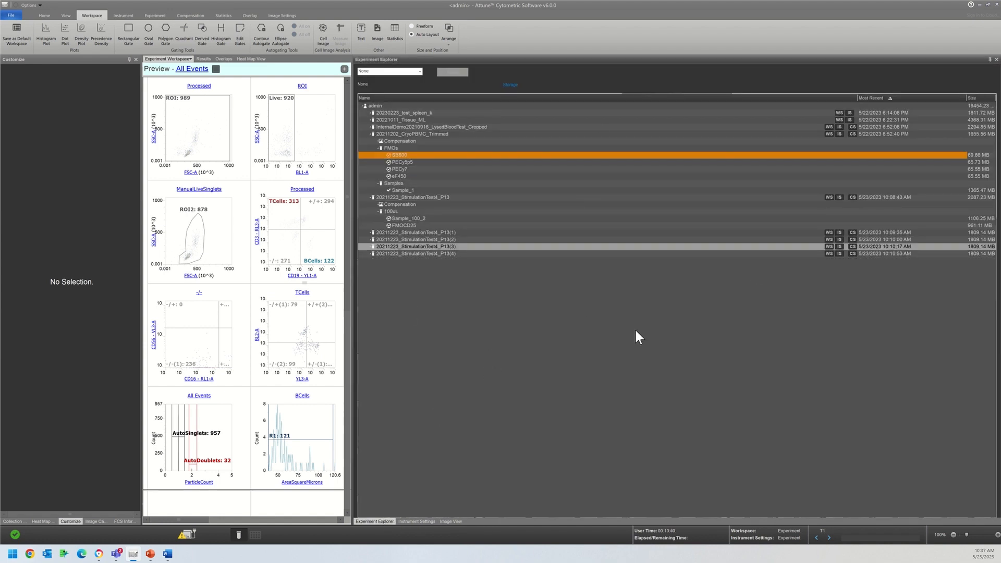
pyautogui.rightClick(382, 139)
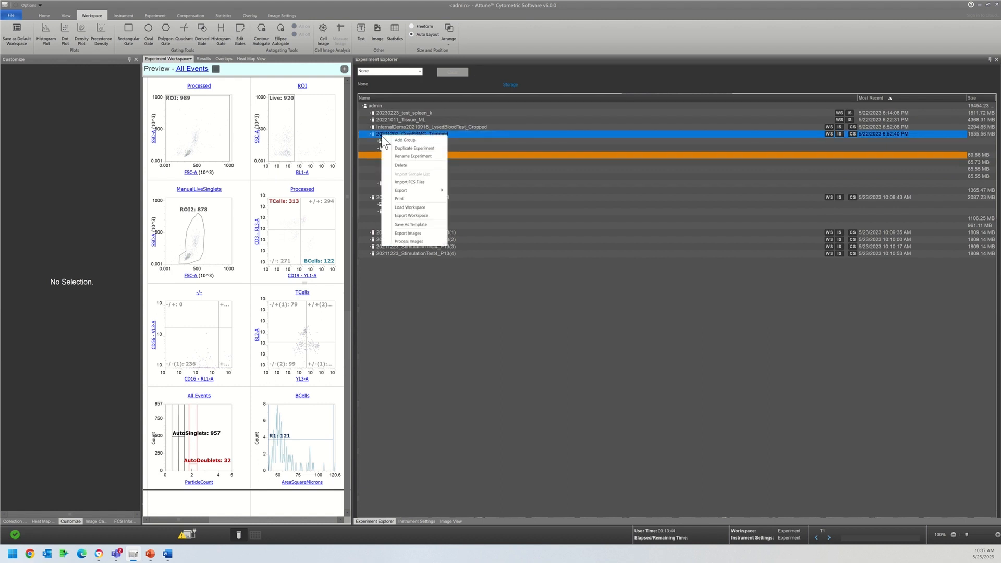
pyautogui.click(502, 355)
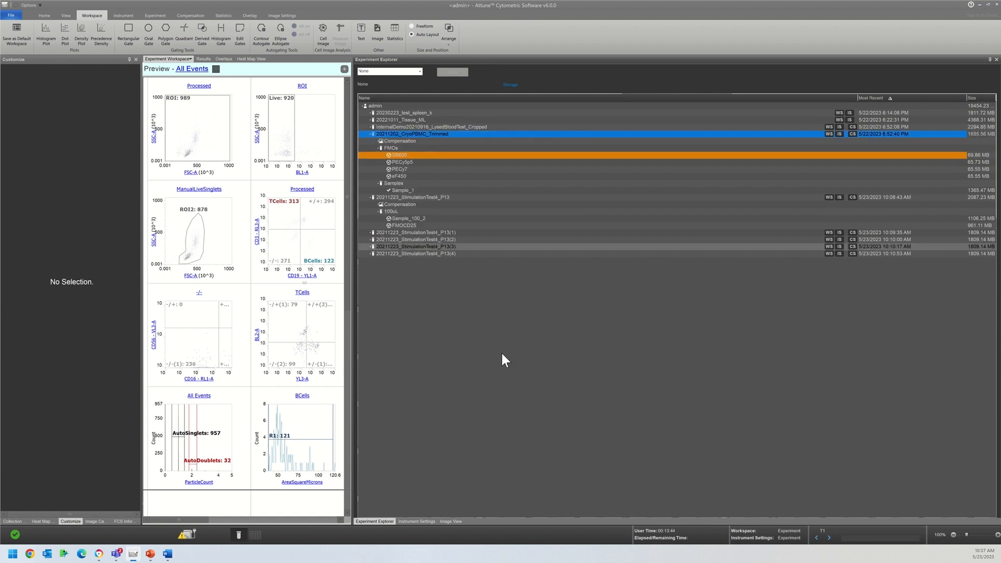
pyautogui.rightClick(386, 134)
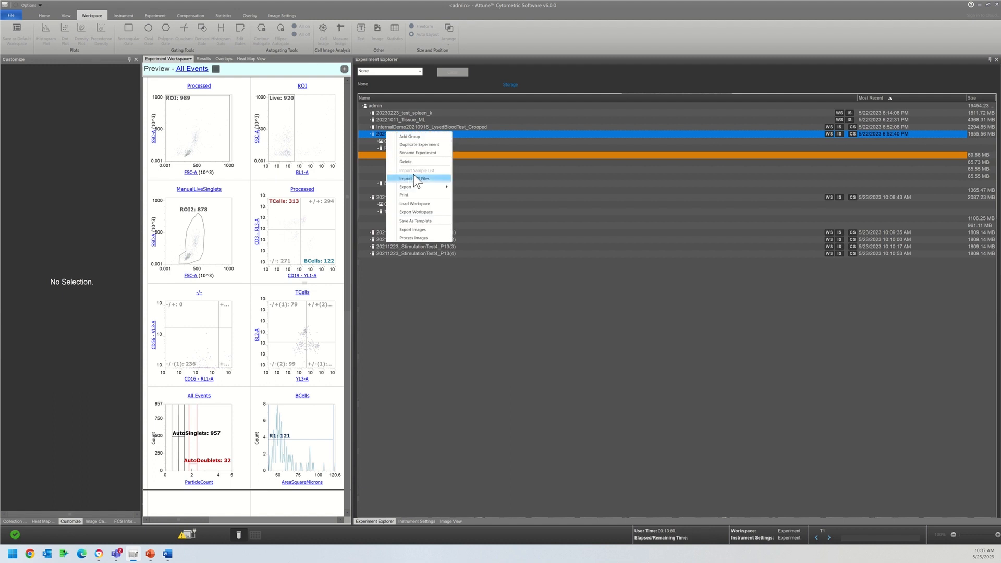
pyautogui.click(377, 133)
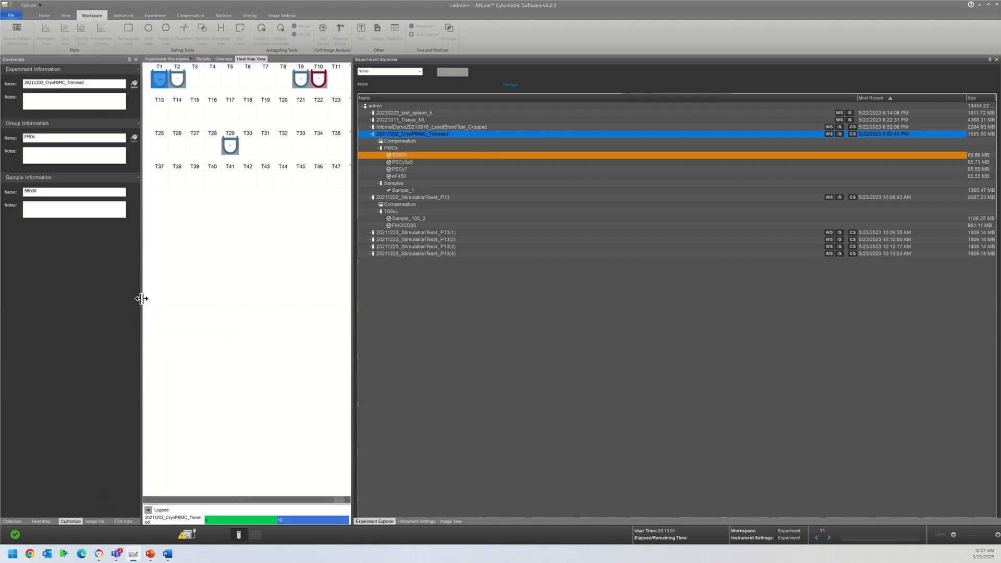
# Display the SB600 sample's FCS information with more room and examine its parameters through to the image-derived ones.
pyautogui.moveTo(141, 298); pyautogui.dragTo(295, 315)
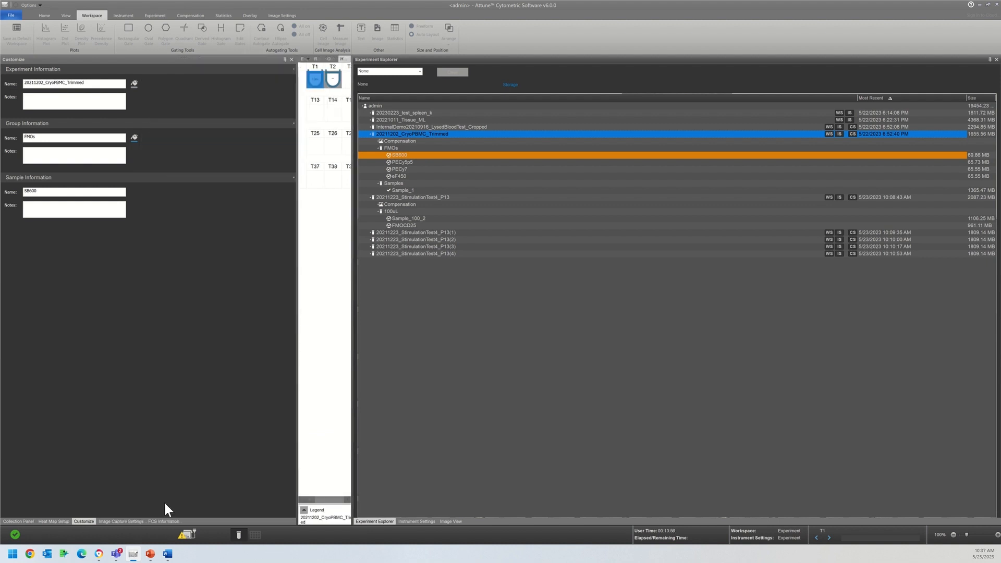
pyautogui.click(162, 521)
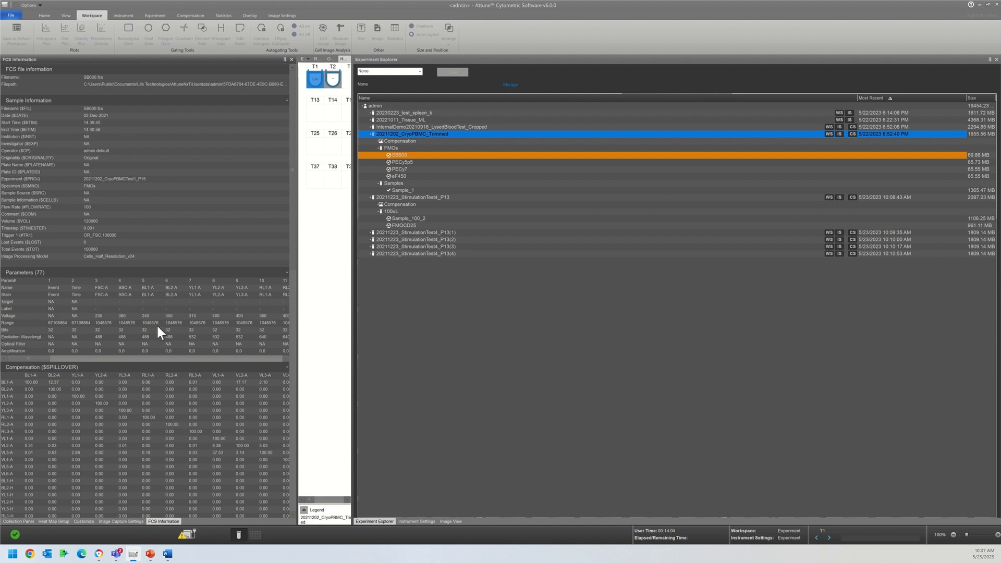
pyautogui.moveTo(19, 358); pyautogui.dragTo(192, 391)
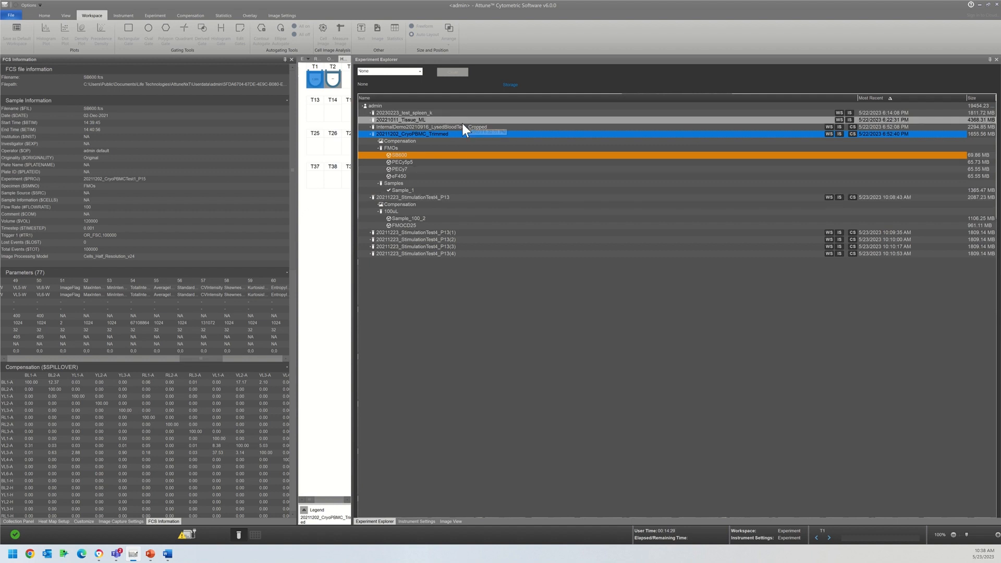
# Start exporting the FCS files of the 20211202_CryoPBMC_Trimmed experiment.
pyautogui.rightClick(443, 139)
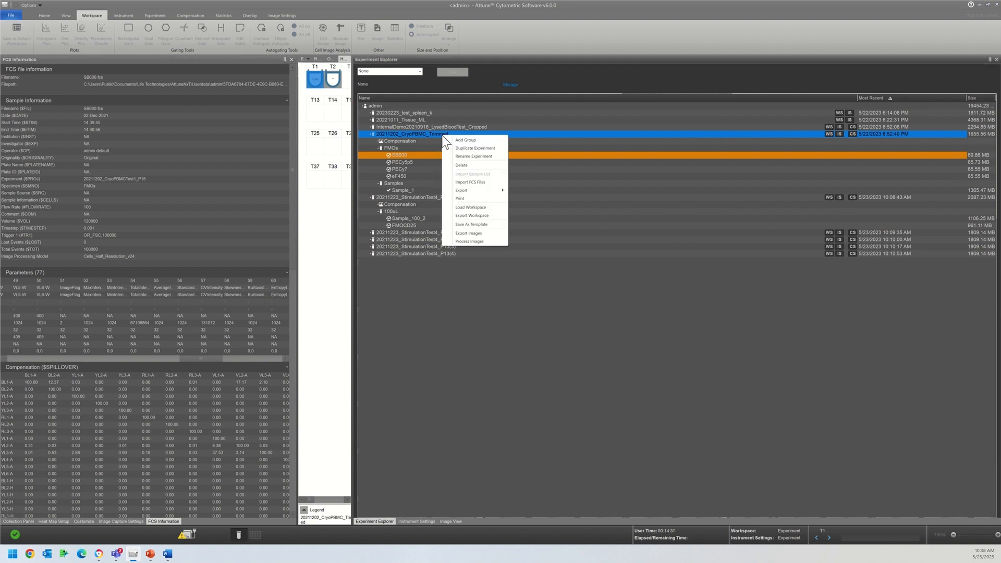
pyautogui.moveTo(466, 191)
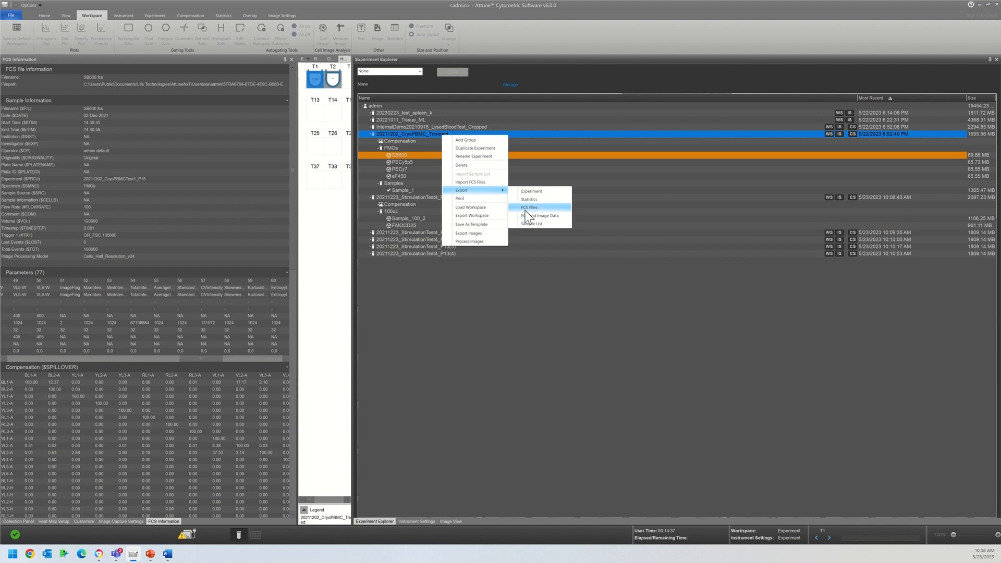
pyautogui.click(524, 208)
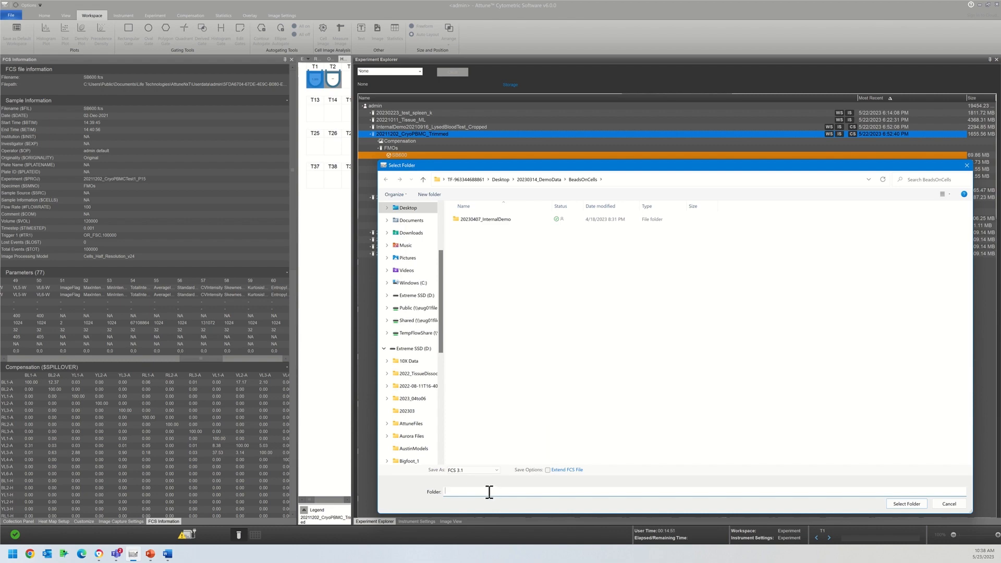
# Try to use a folder named "normal" as the FCS export destination.
pyautogui.write('normal')
pyautogui.press('Return')
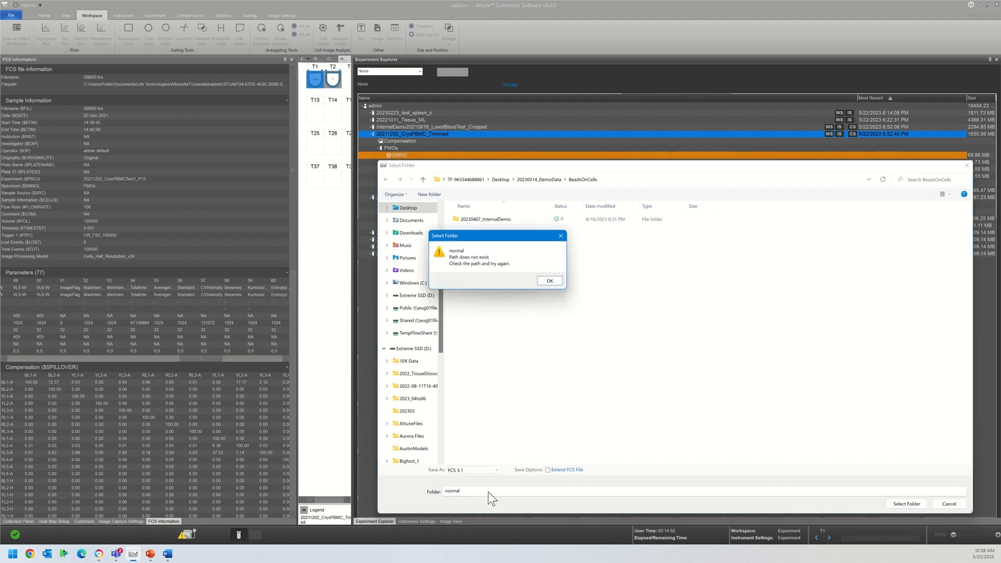
pyautogui.click(560, 234)
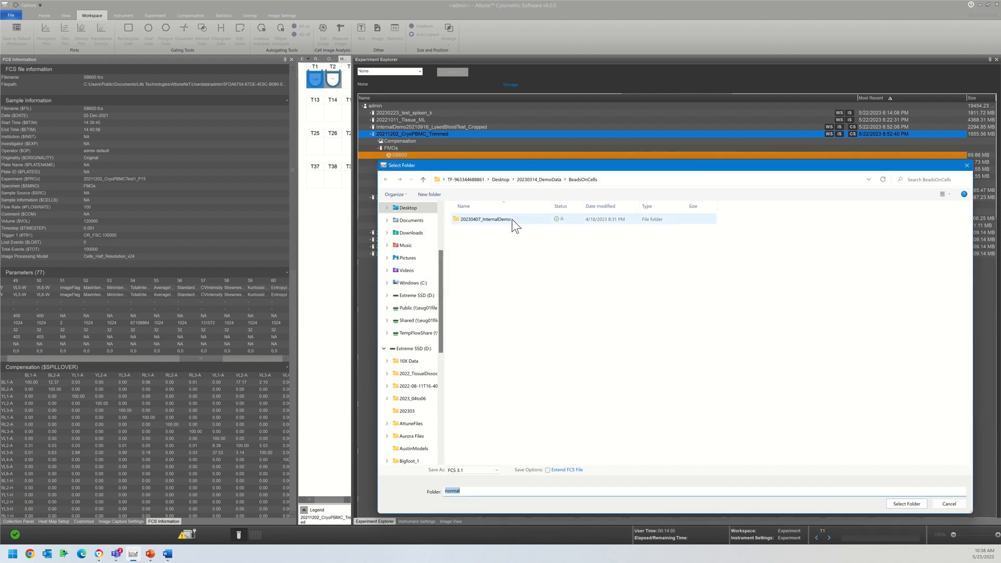
# Choose the 20230407_InternalDemo folder as the destination for the exported FCS 3.1 files.
pyautogui.click(510, 219)
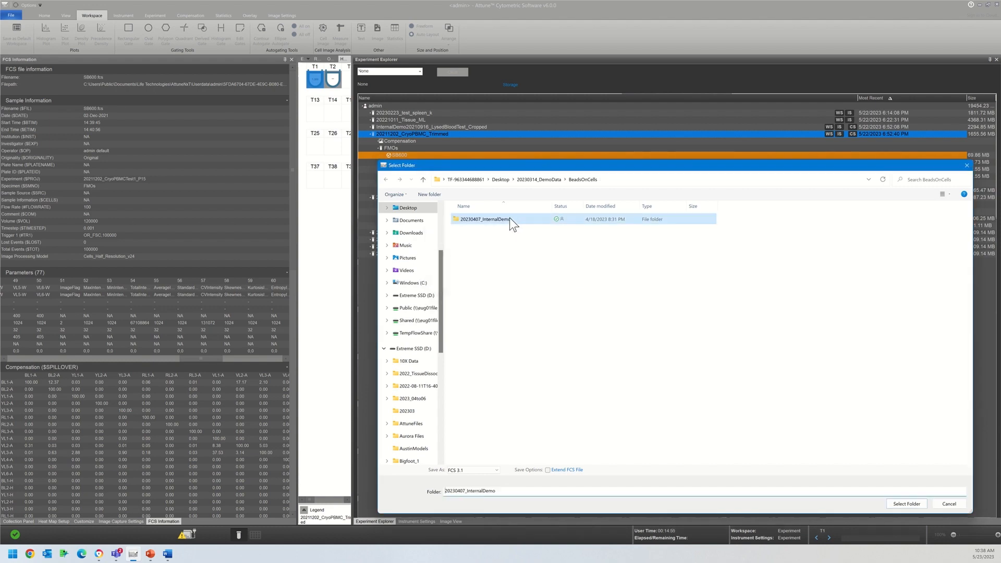
pyautogui.click(905, 504)
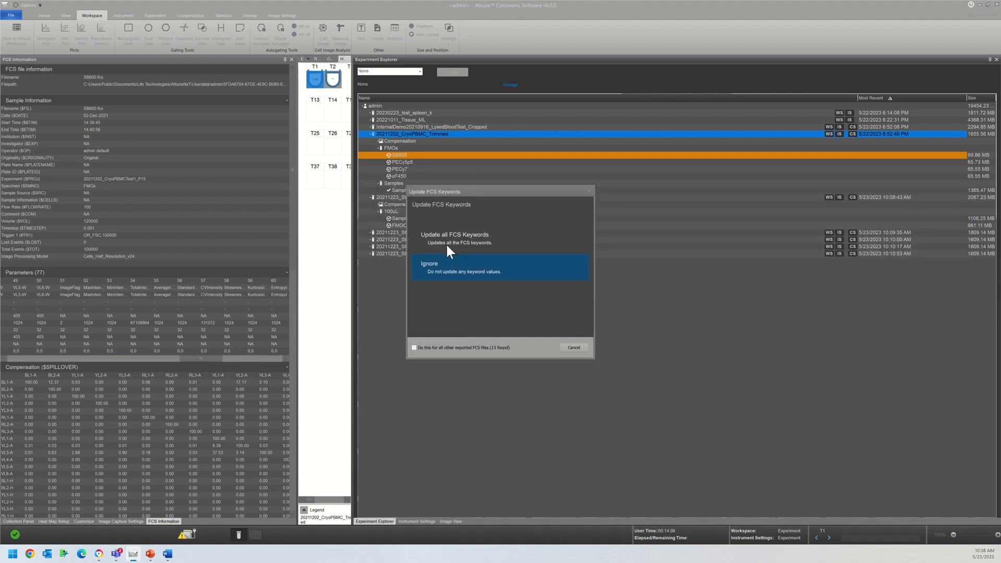
# Update all FCS keywords in the exported files, applying the choice to all other exported FCS files.
pyautogui.click(438, 240)
pyautogui.click(438, 241)
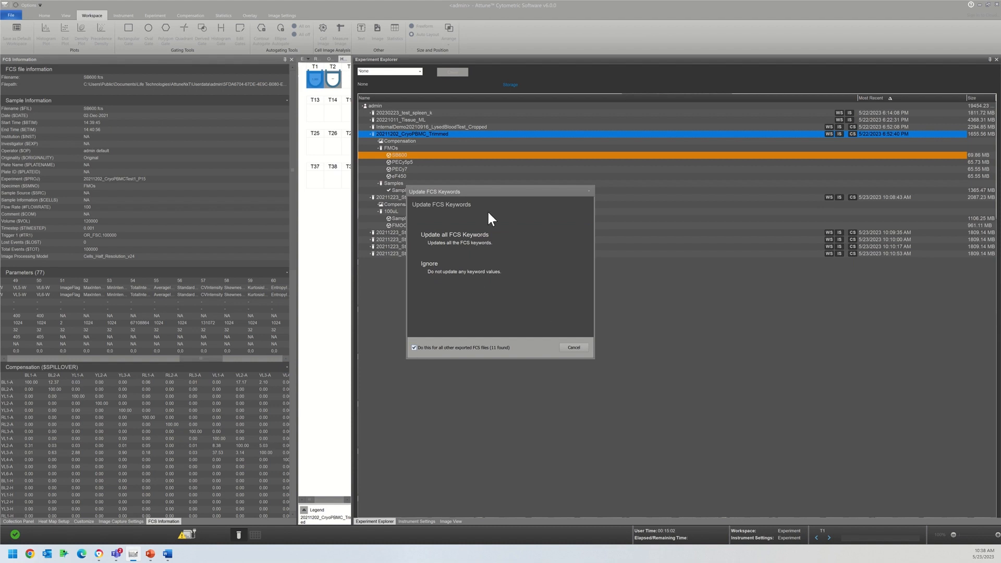
pyautogui.click(473, 242)
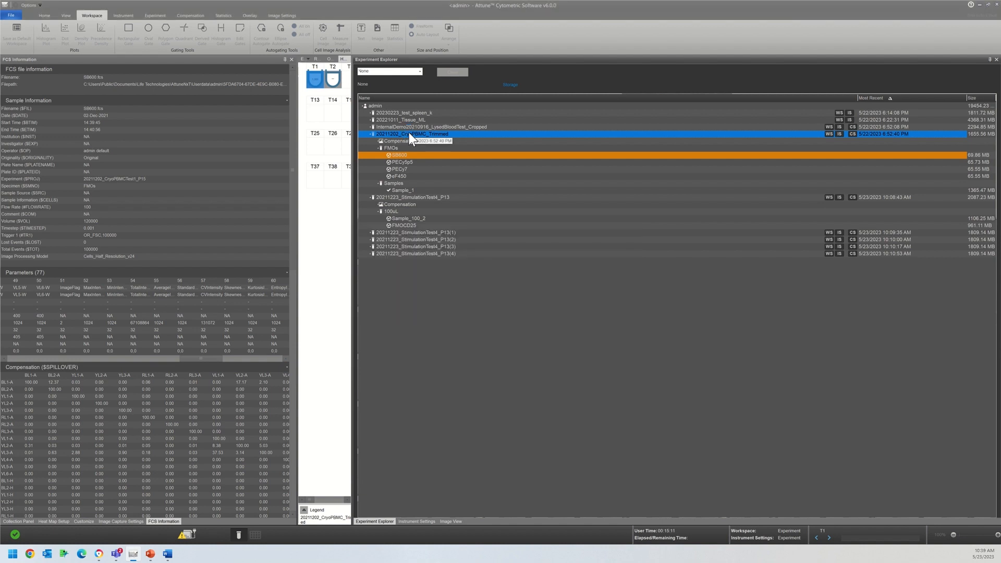
# Try to export the 20211202_CryoPBMC_Trimmed experiment's FCS 3.1 files with Extend FCS File enabled to a folder named "Extendfile".
pyautogui.rightClick(409, 133)
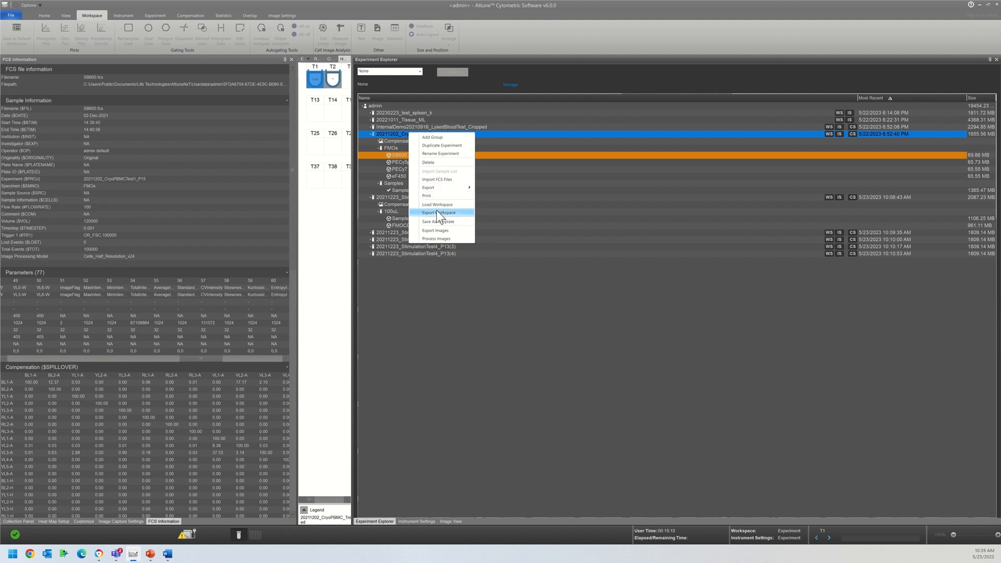
pyautogui.moveTo(444, 189)
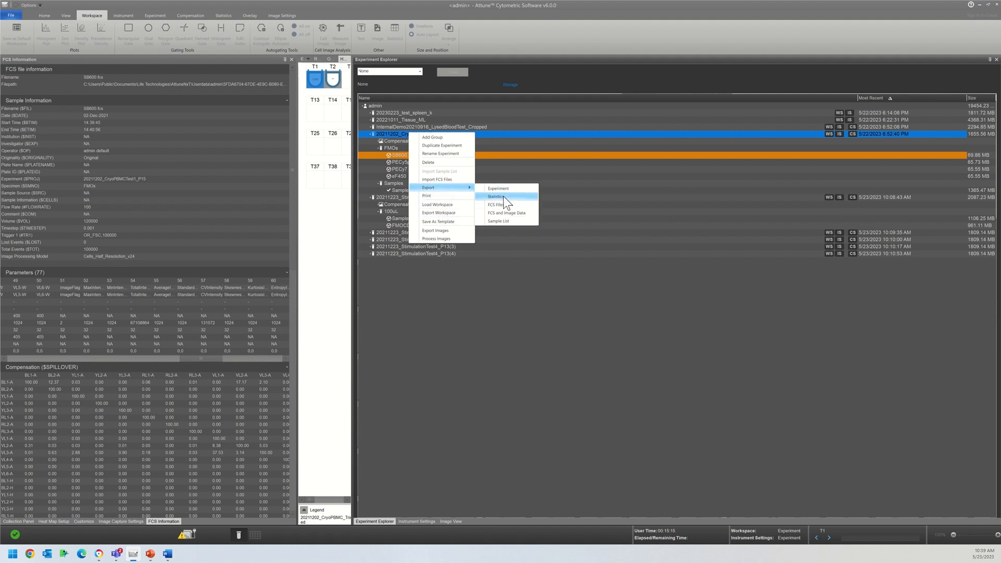
pyautogui.click(499, 212)
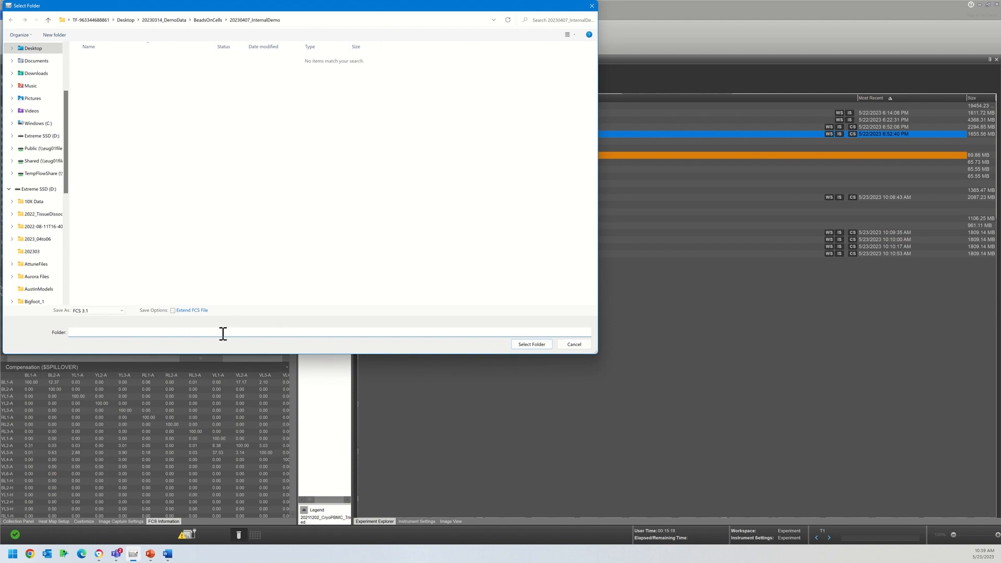
pyautogui.click(172, 311)
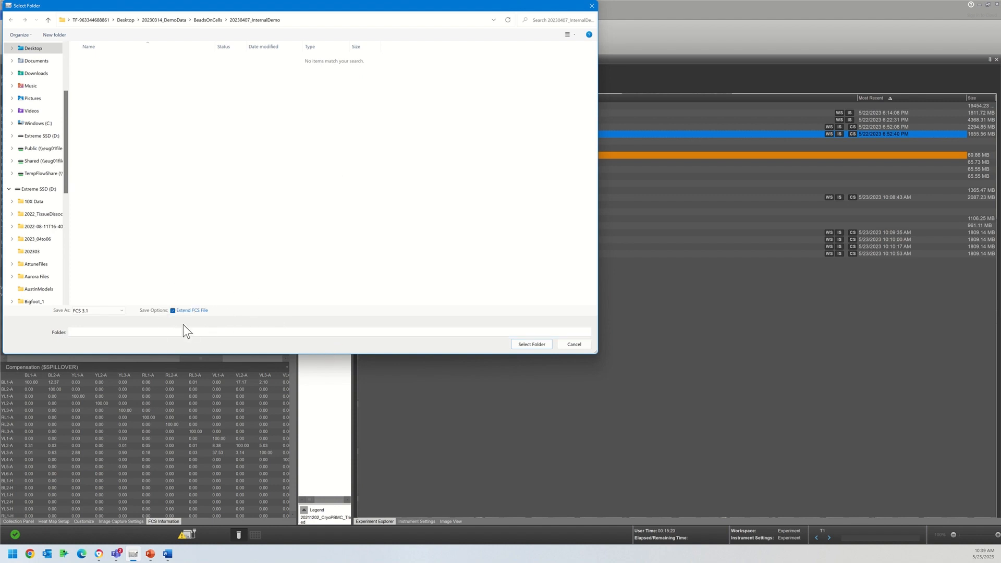
pyautogui.click(161, 331)
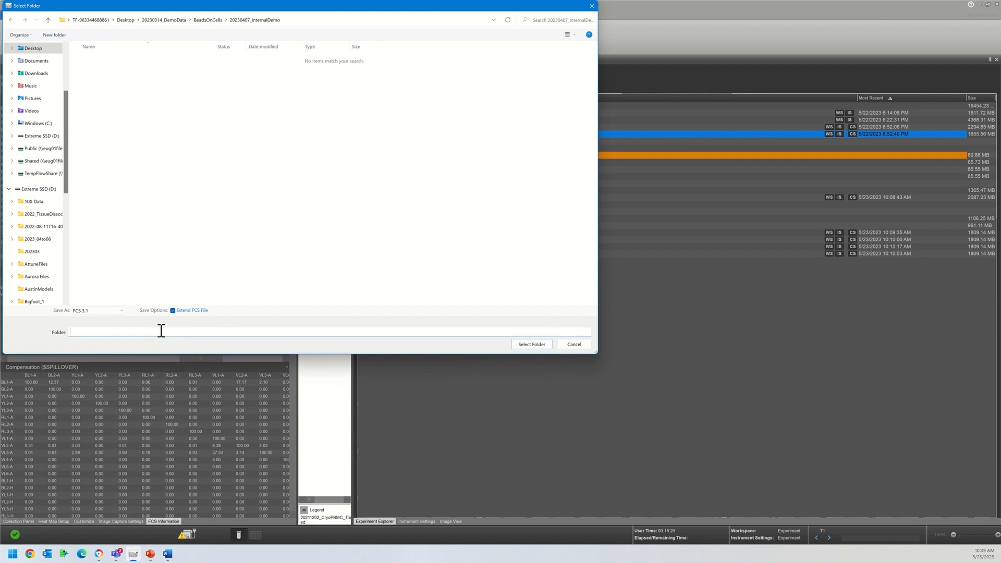
pyautogui.write('Extendfile')
pyautogui.click(205, 21)
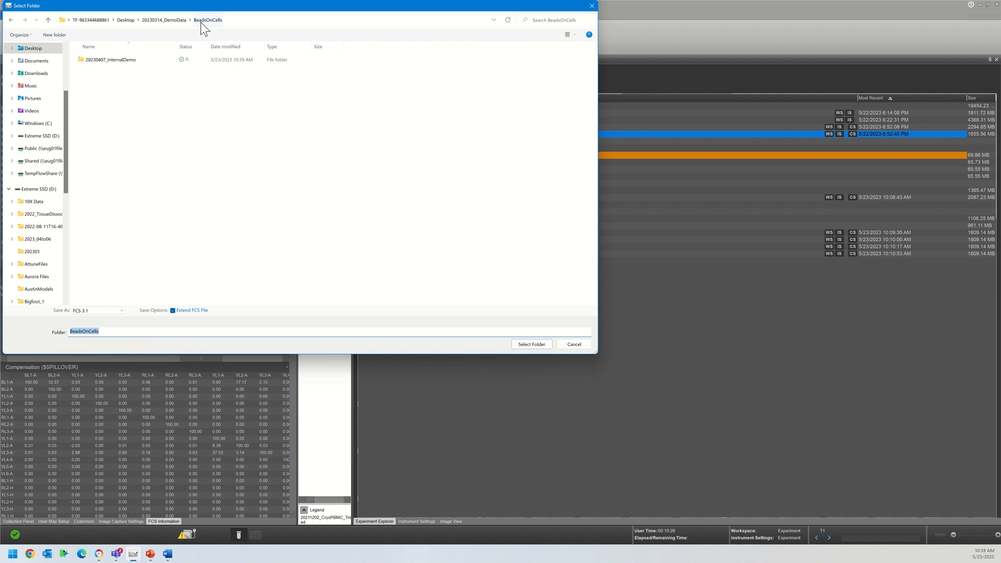
pyautogui.click(100, 334)
pyautogui.click(593, 6)
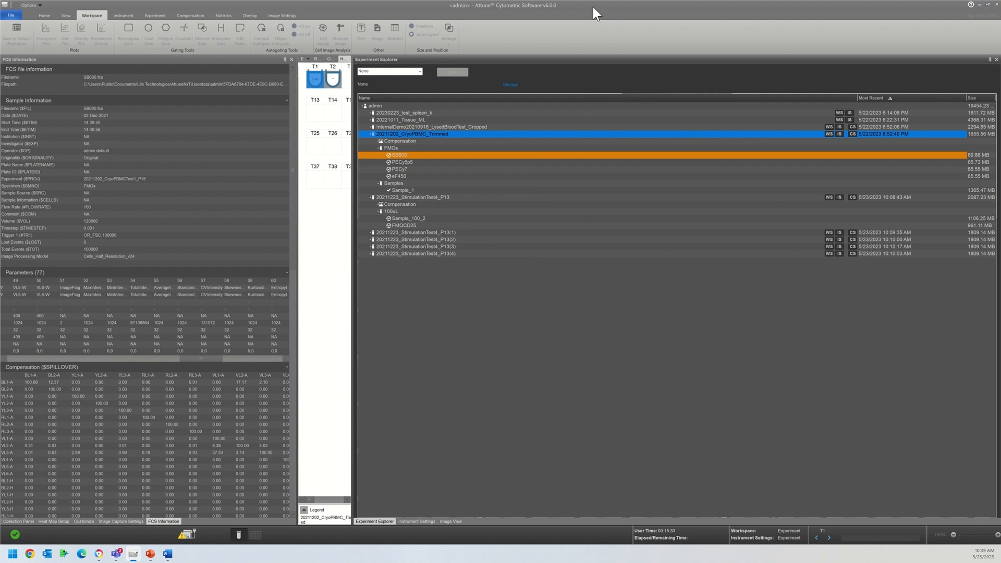
# View the FCS and image data export options for the 20211202_CryoPBMC_Trimmed experiment without exporting.
pyautogui.rightClick(417, 135)
pyautogui.moveTo(461, 190)
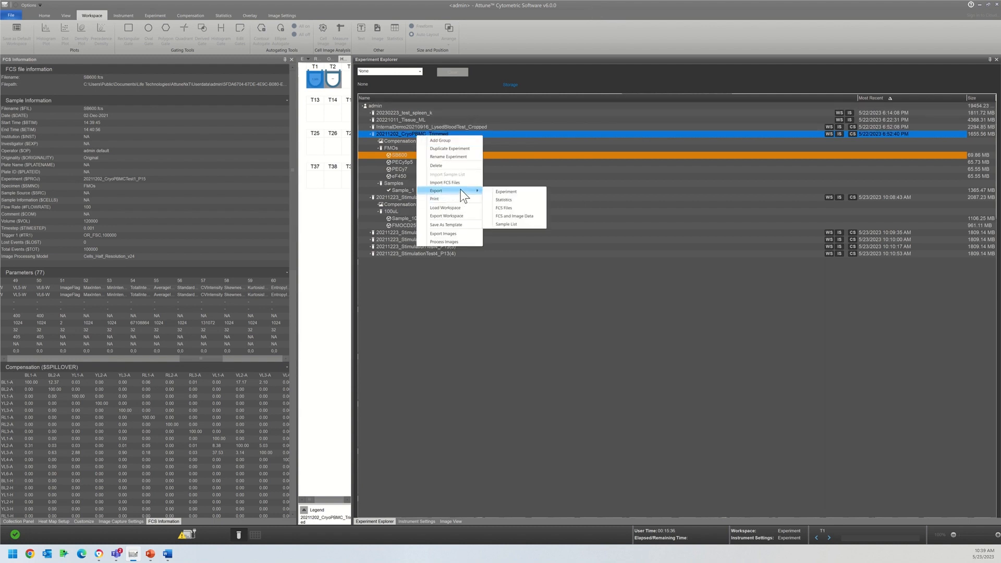
pyautogui.click(519, 217)
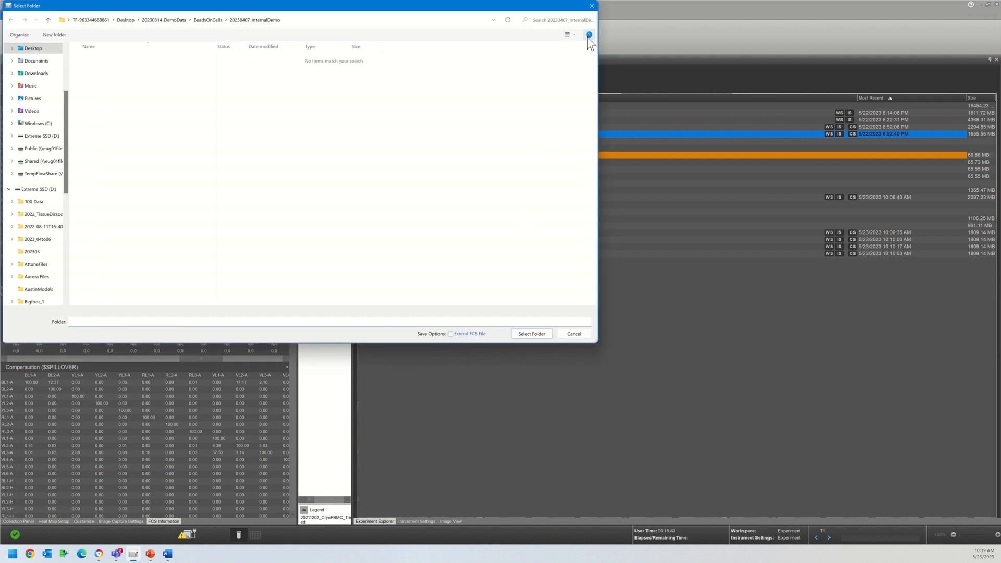
pyautogui.click(592, 6)
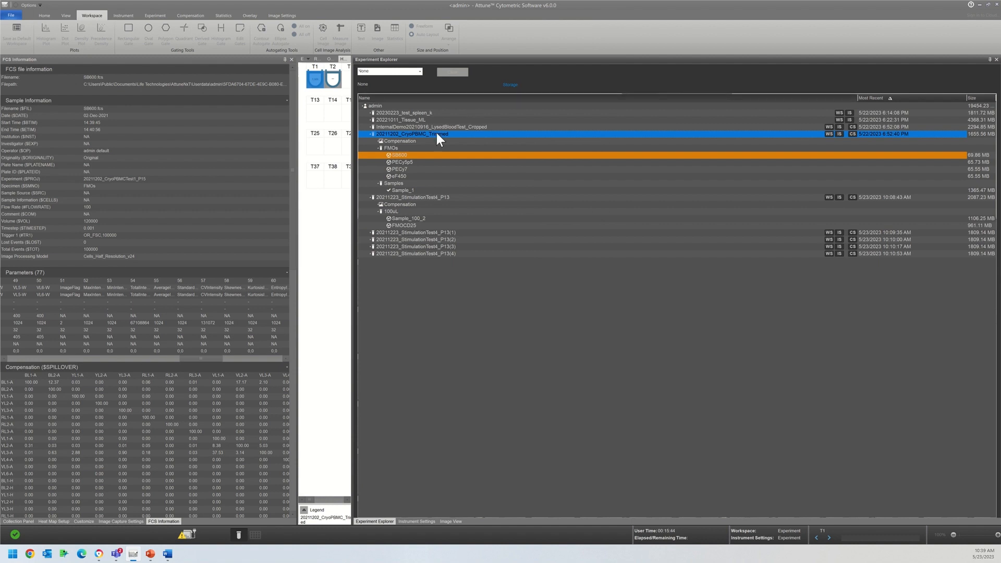
# Try to export the PECy5p5 sample's FCS and image data as an Archival Cytometry Standard file with Extend FCS File enabled.
pyautogui.click(398, 163)
pyautogui.rightClick(399, 164)
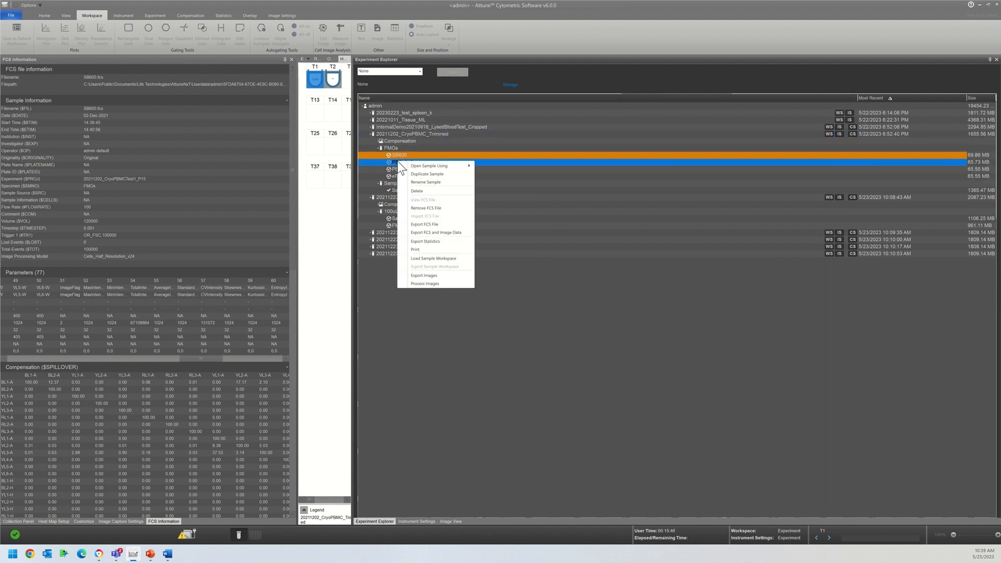
pyautogui.click(440, 233)
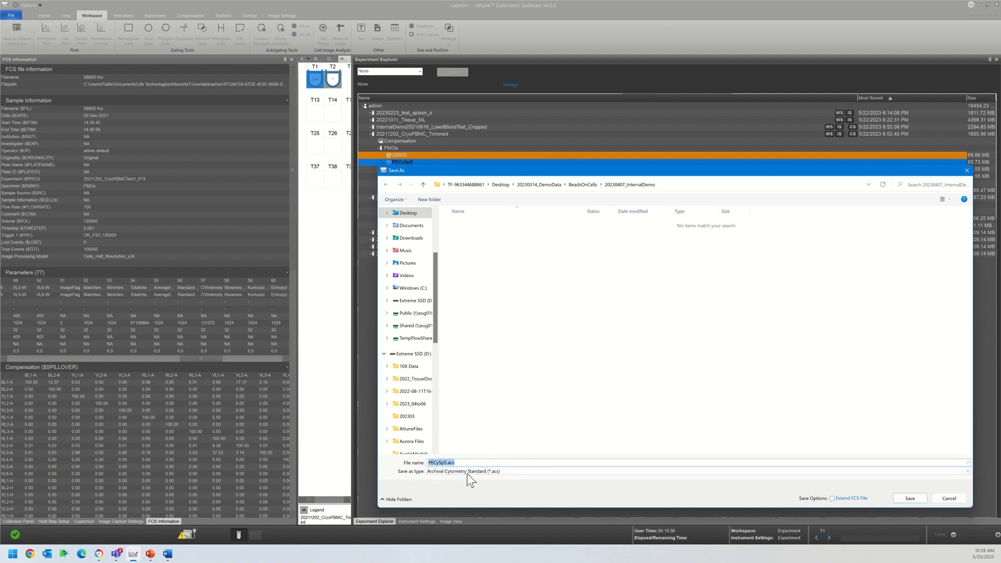
pyautogui.click(833, 499)
pyautogui.click(966, 170)
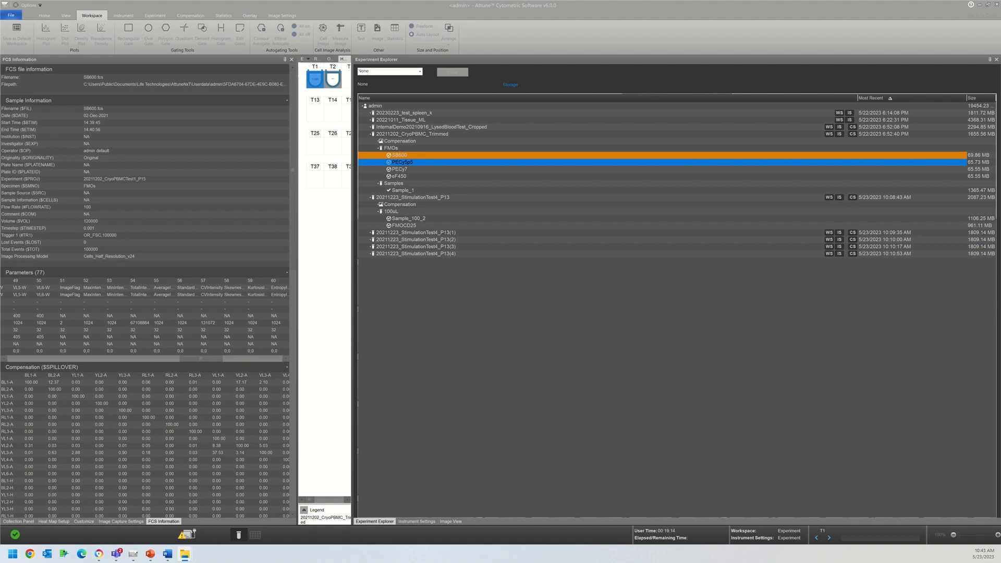
# Bring the masks archive's File Explorer window into full view and go up to the AttuneCytPix_Images folder.
pyautogui.moveTo(0, 61); pyautogui.dragTo(169, 61)
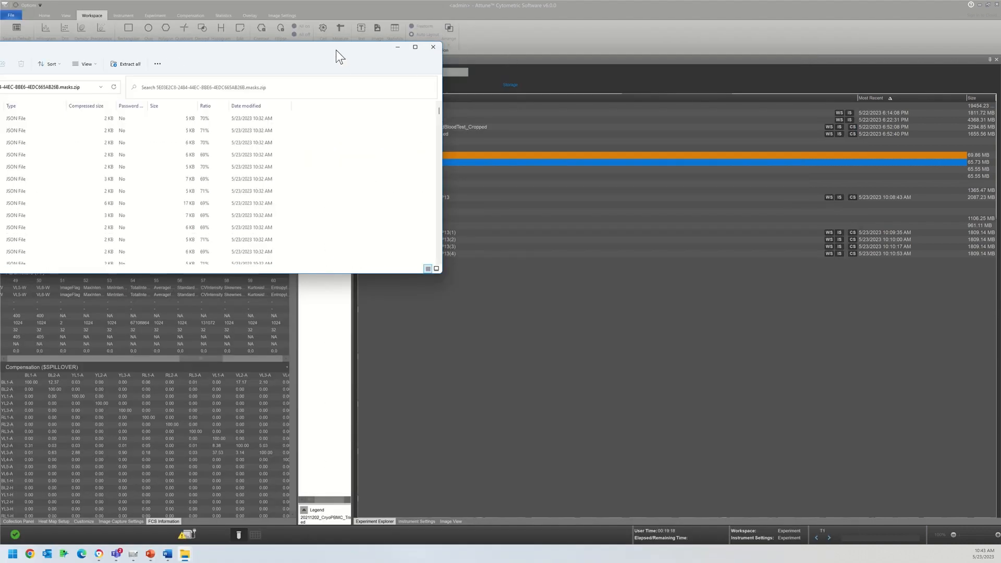
pyautogui.moveTo(335, 50); pyautogui.dragTo(587, 102)
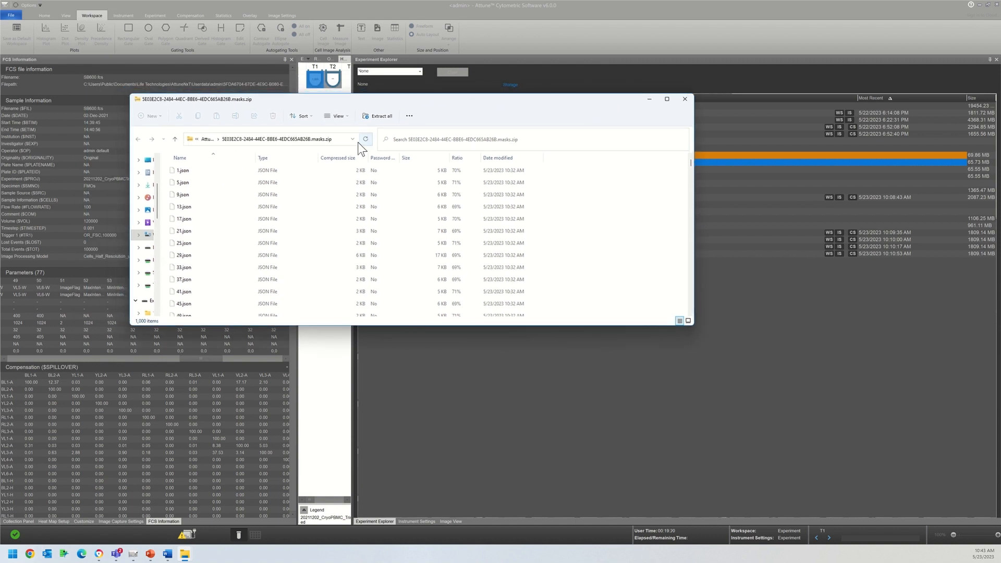
pyautogui.moveTo(376, 137); pyautogui.dragTo(548, 134)
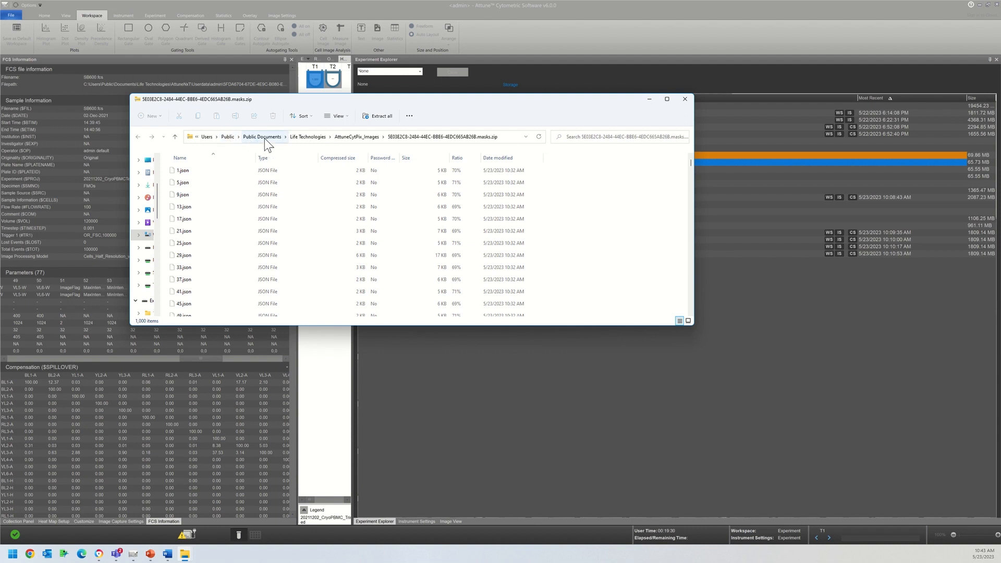
pyautogui.click(360, 139)
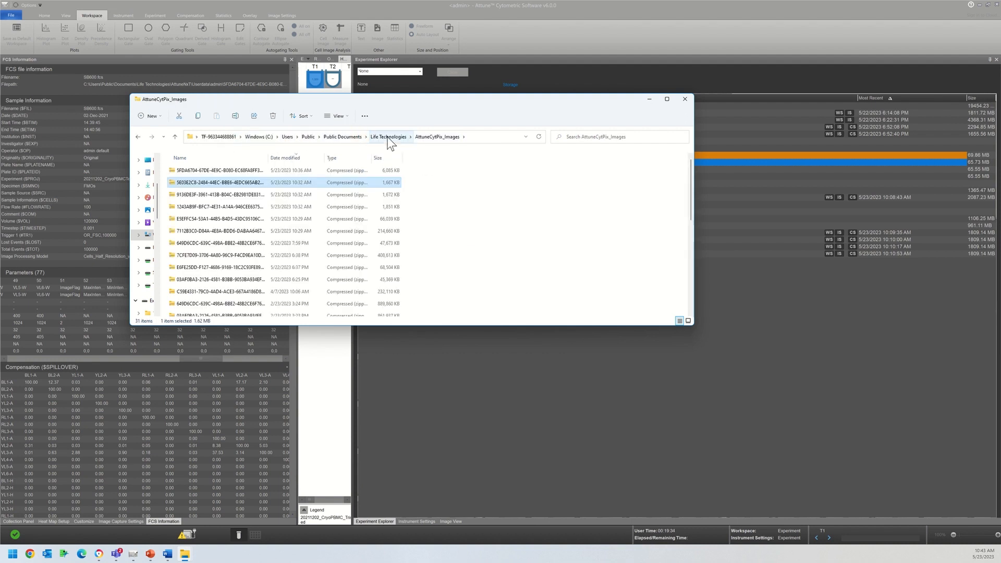
pyautogui.click(421, 137)
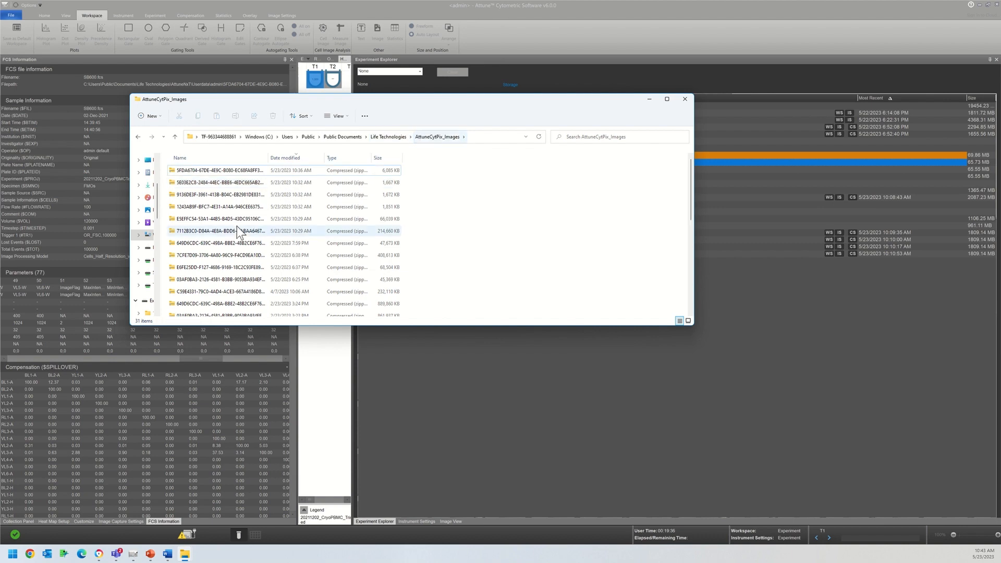
# Look through the image and mask archives with their full file names shown, and select the most recently modified masks archive.
pyautogui.scroll(-6, 236, 226)
pyautogui.scroll(6, 237, 226)
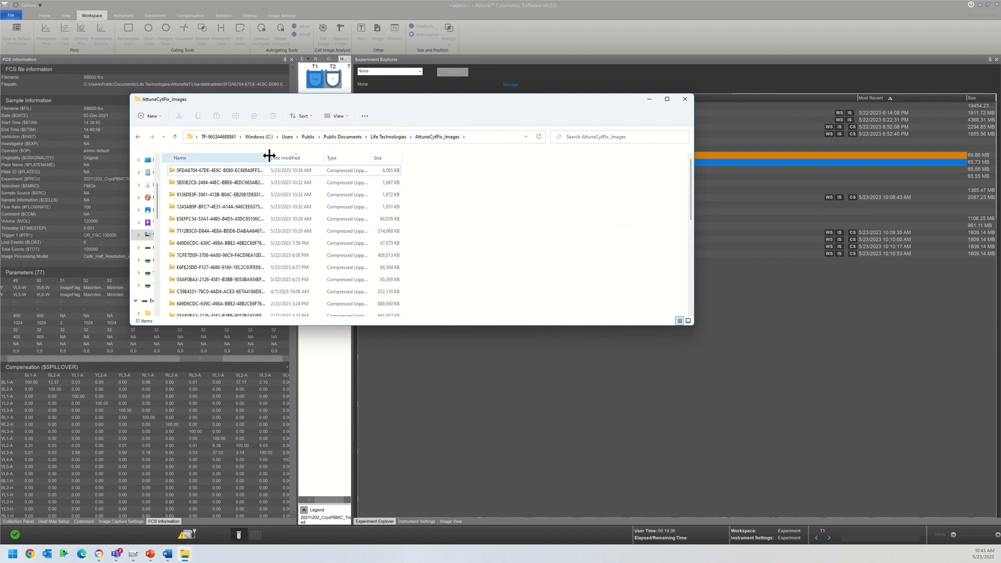
pyautogui.moveTo(269, 157); pyautogui.dragTo(410, 170)
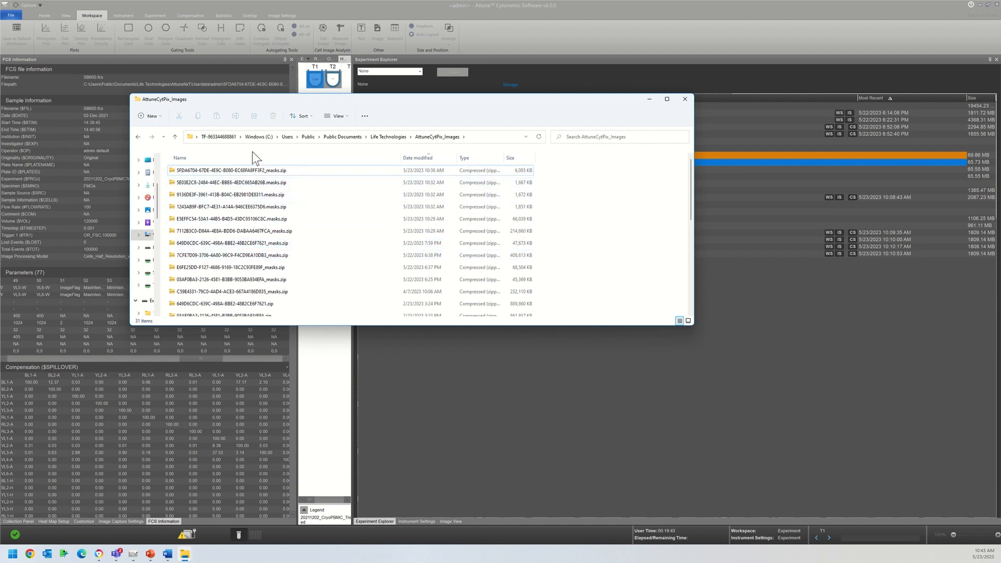
pyautogui.click(261, 168)
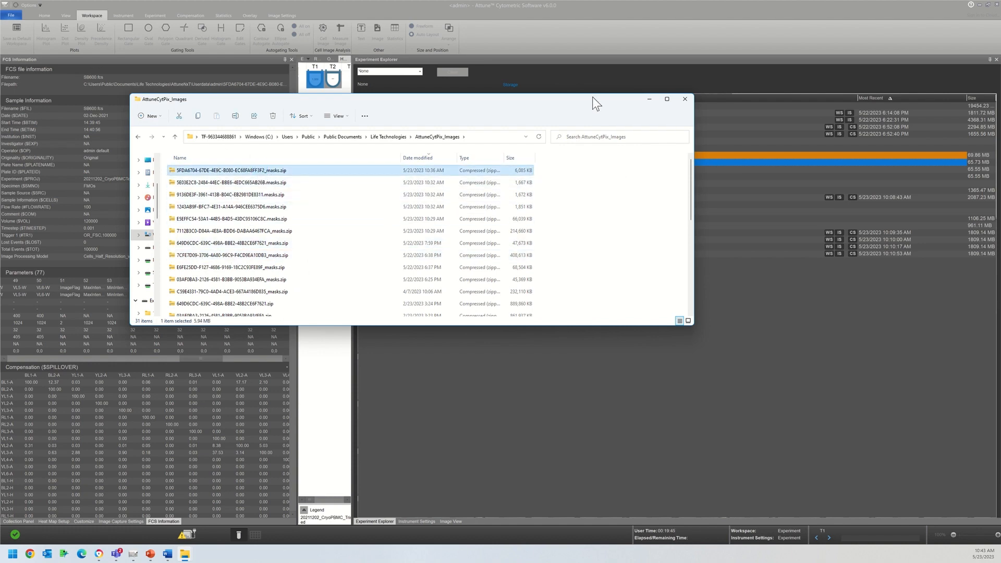
# Select the SB600 sample in the experiment list and narrow the list's Name column.
pyautogui.moveTo(593, 97); pyautogui.dragTo(564, 234)
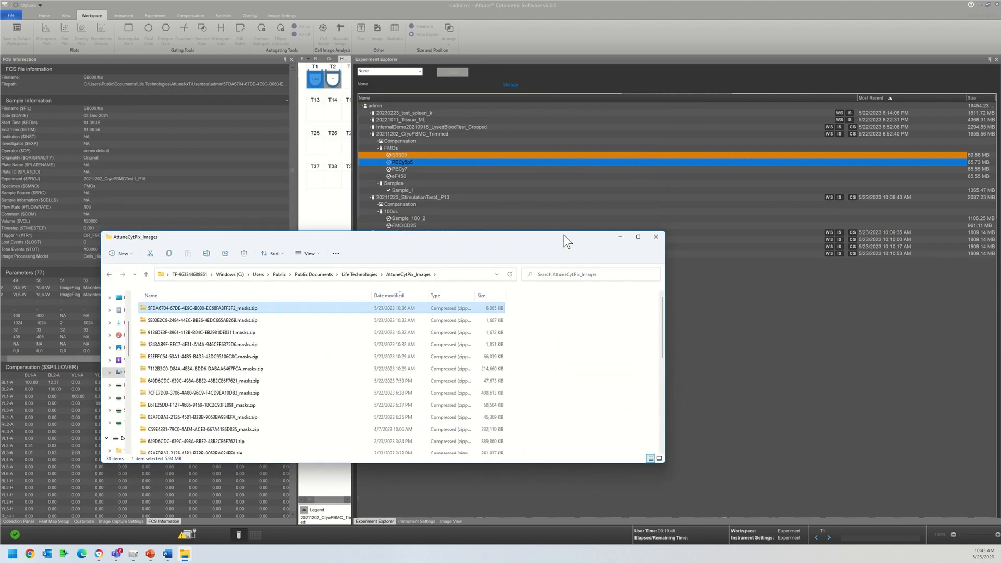
pyautogui.click(456, 155)
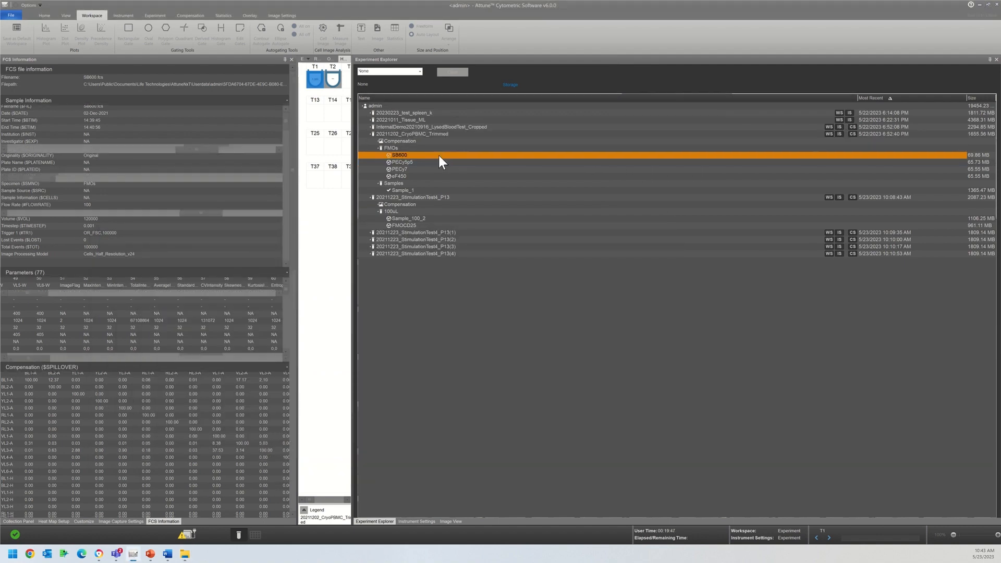
pyautogui.moveTo(966, 98); pyautogui.dragTo(490, 99)
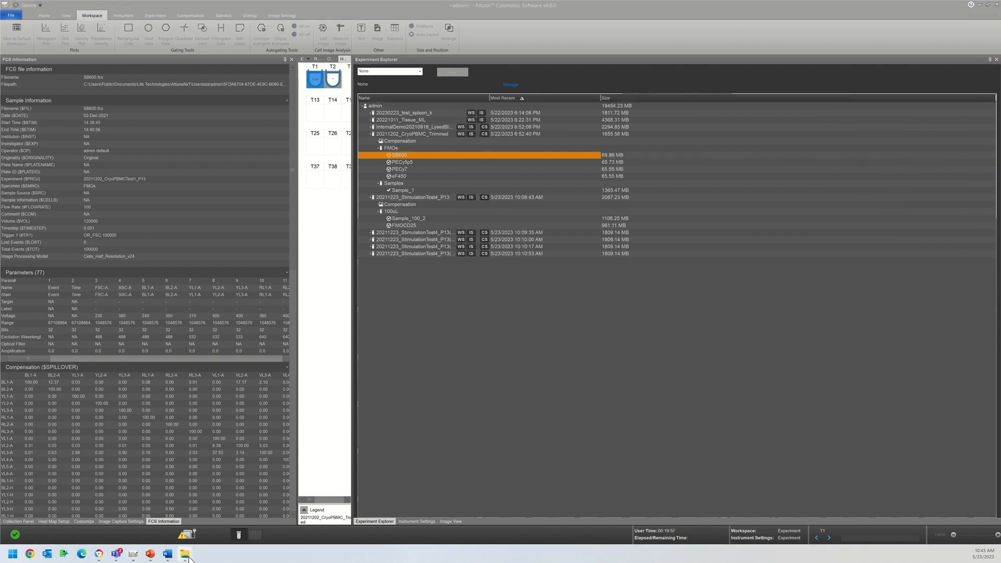
# Return to the AttuneCytPix_Images folder, examine the newest masks archive's name and available file actions, and close the folder window.
pyautogui.moveTo(183, 555)
pyautogui.click(212, 510)
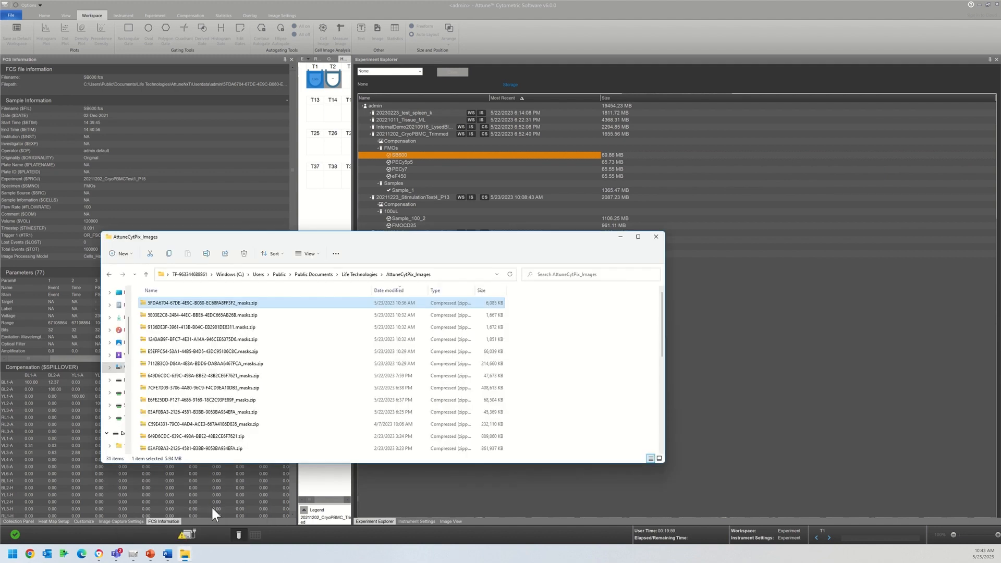
pyautogui.click(251, 303)
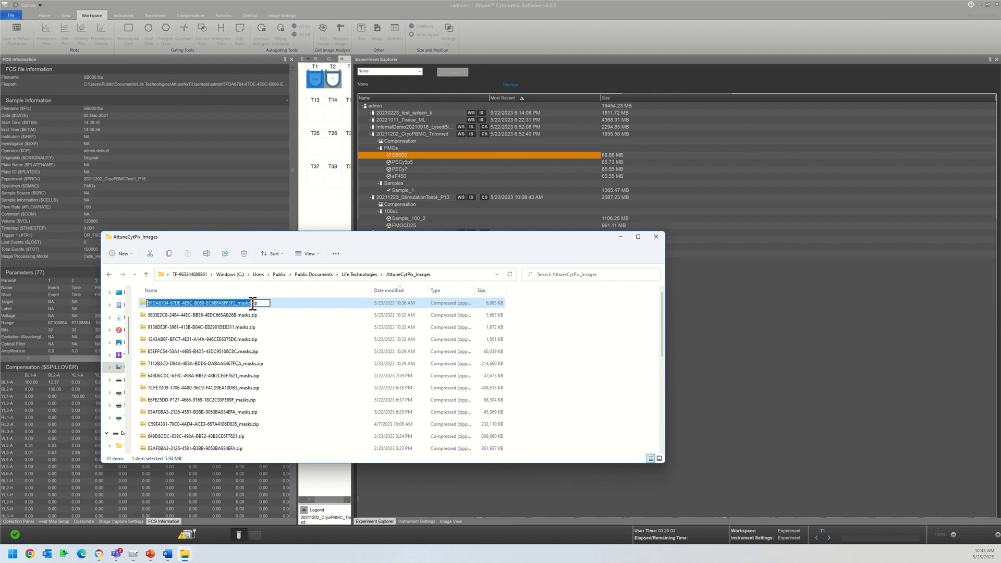
pyautogui.click(253, 304)
pyautogui.rightClick(287, 302)
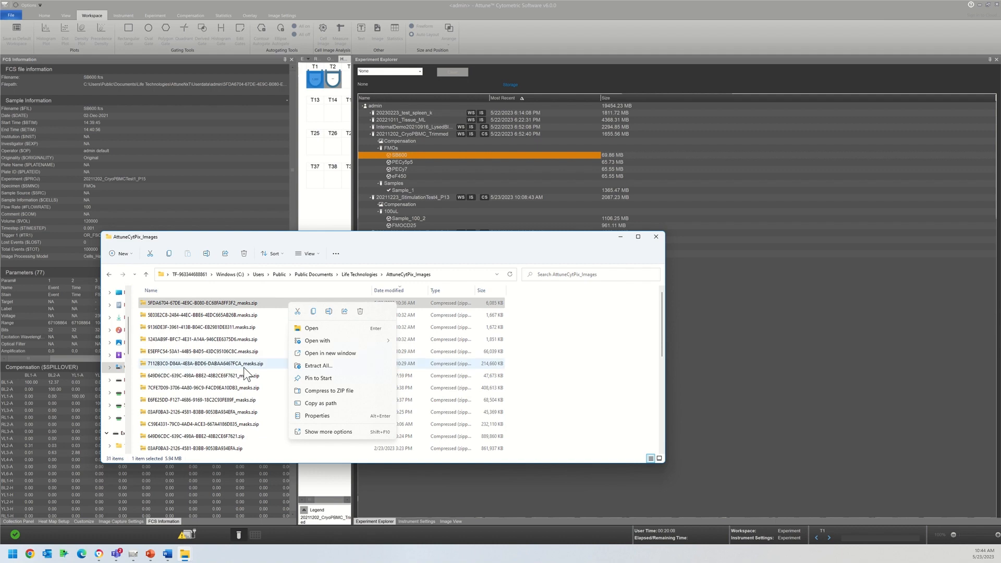
pyautogui.click(605, 360)
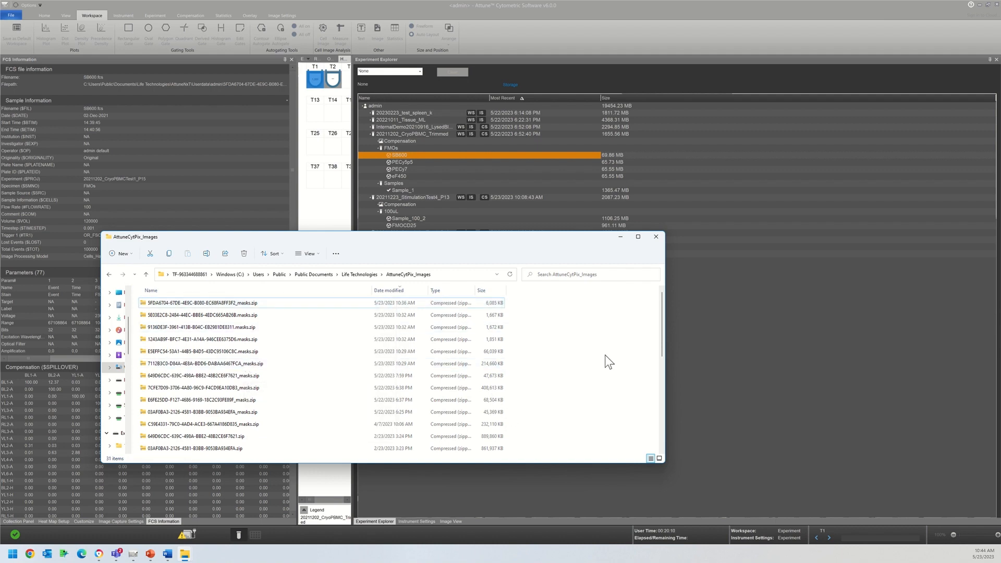
pyautogui.click(656, 237)
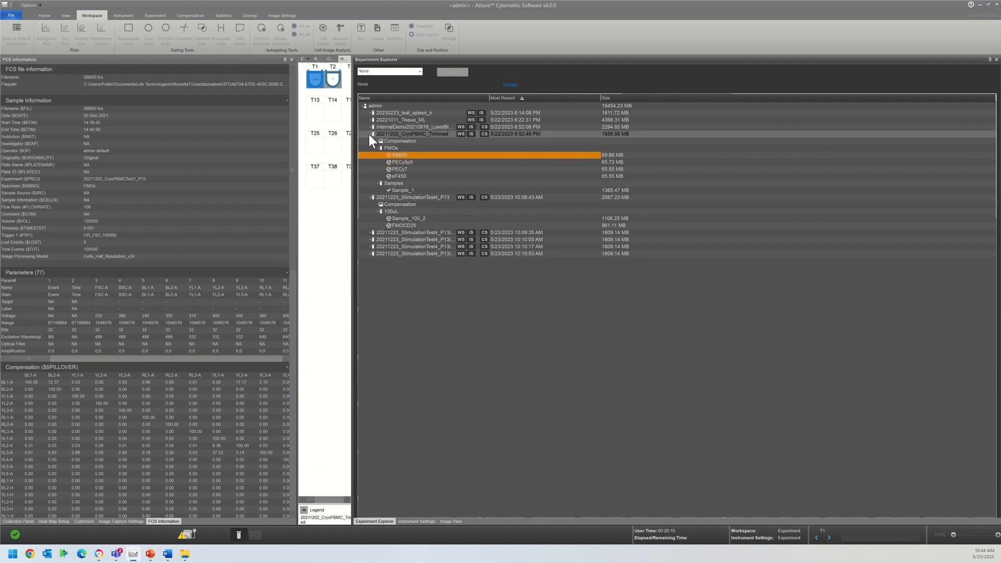
# Collapse the 20211202_CryoPBMC_Trimmed and 20211223_StimulationTest4_P13 experiments and widen the heat map view between the side panes.
pyautogui.click(370, 134)
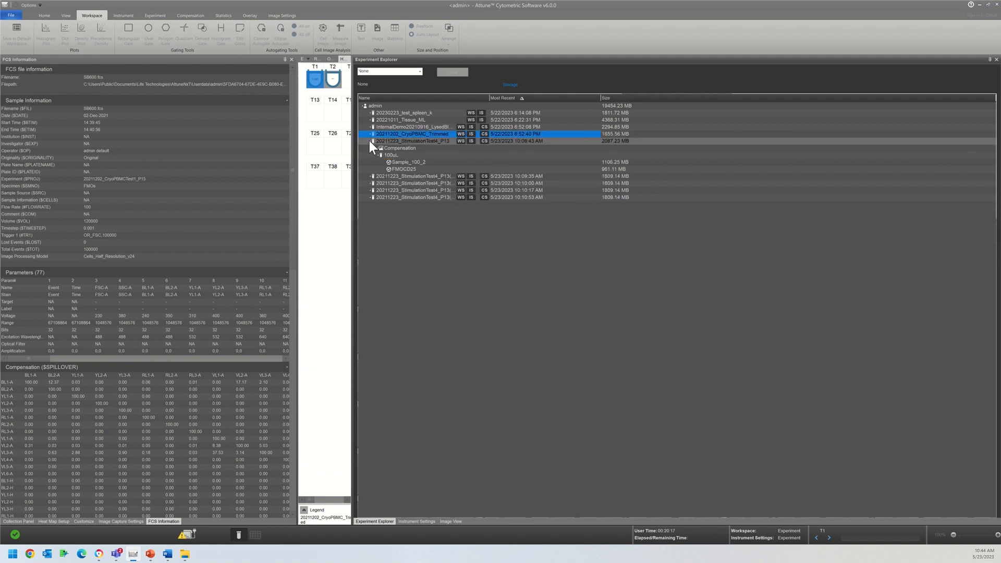
pyautogui.click(371, 142)
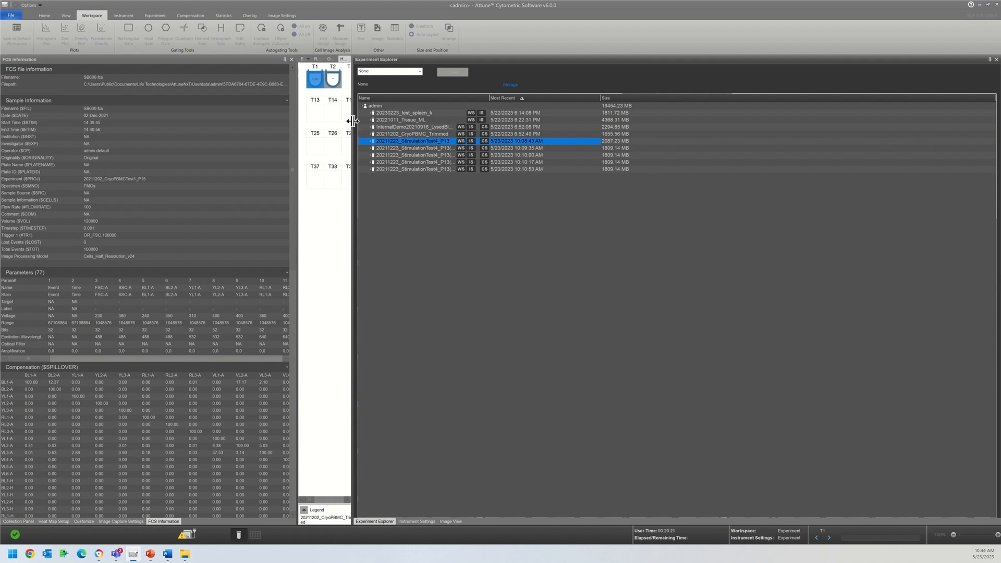
pyautogui.moveTo(353, 121); pyautogui.dragTo(708, 216)
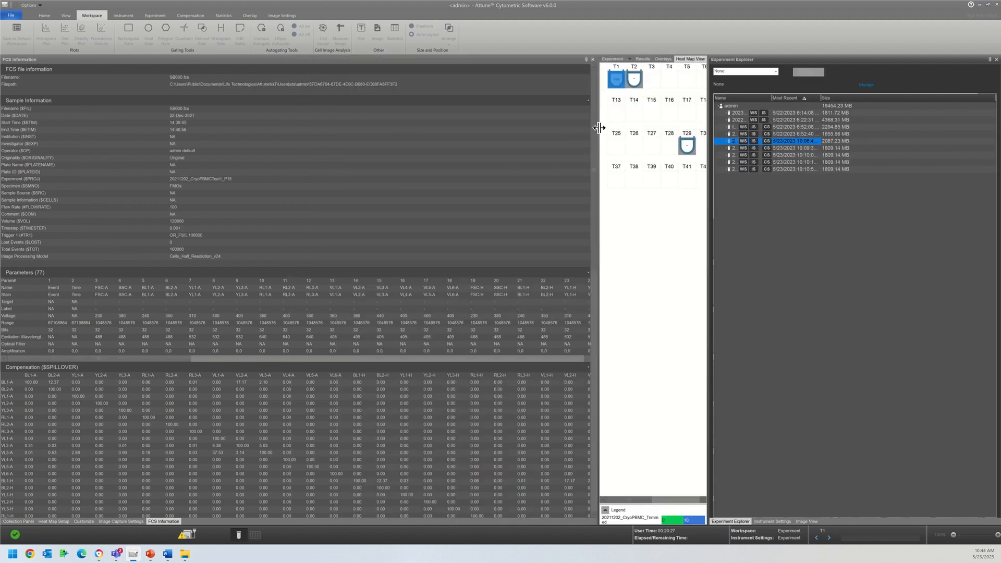
pyautogui.moveTo(599, 128); pyautogui.dragTo(211, 99)
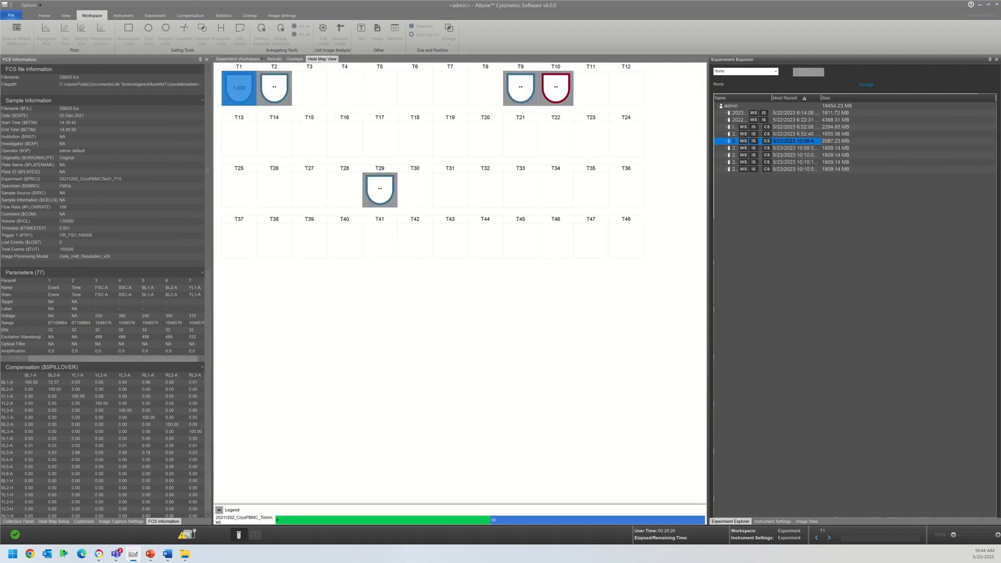